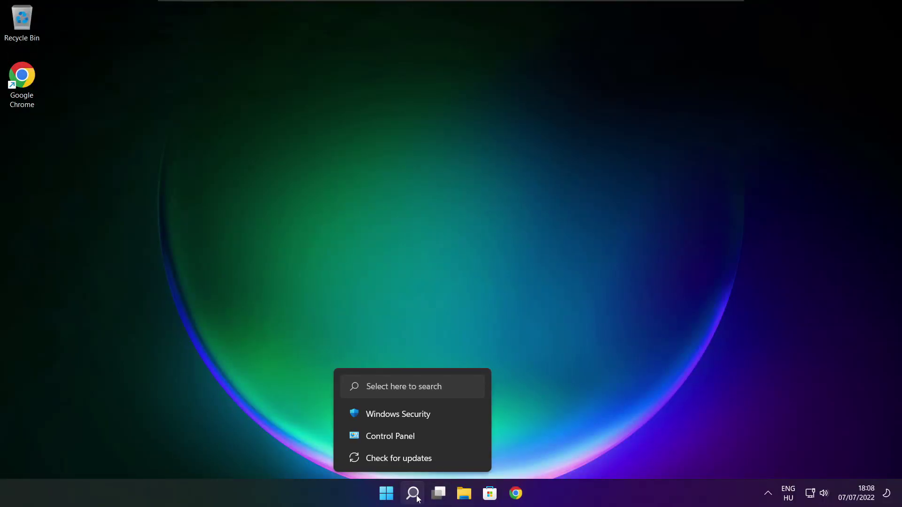
# - Search for 'device manager' and launch Device Manager from the results
pyautogui.click(416, 497)
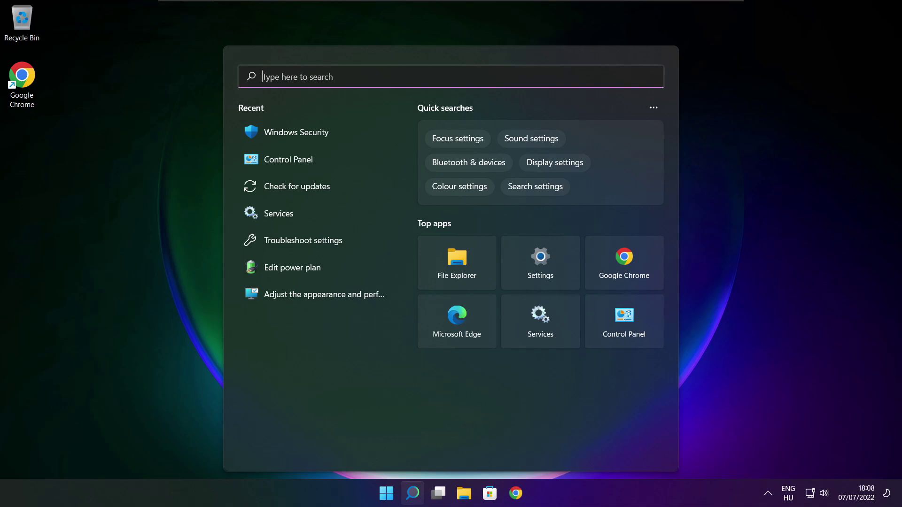
pyautogui.write('device ma')
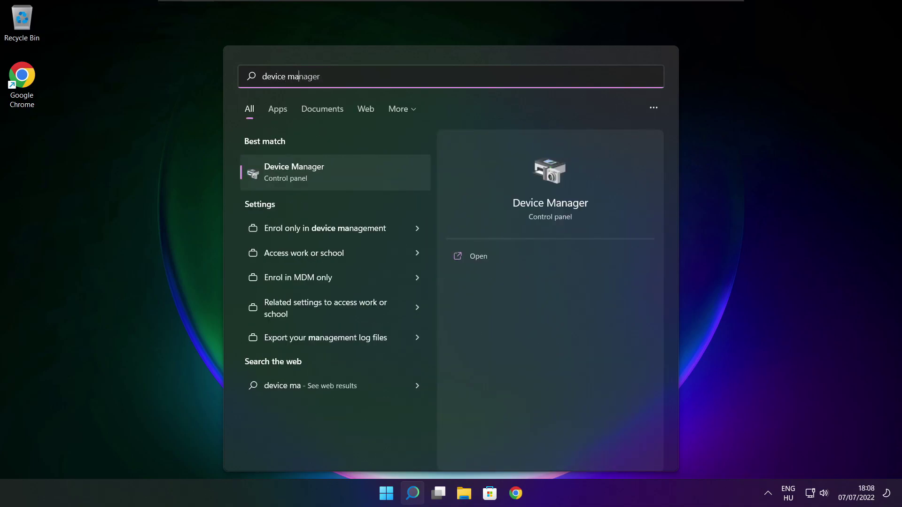
pyautogui.write('nager')
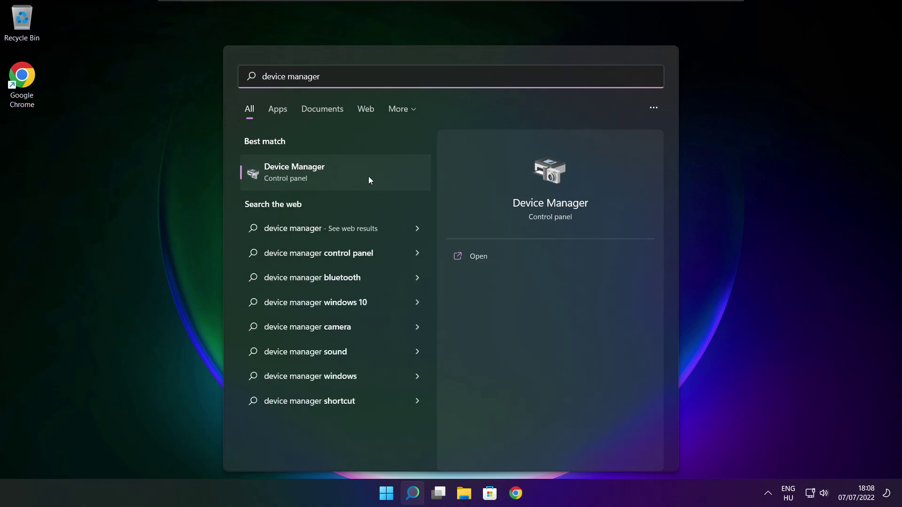
pyautogui.click(370, 176)
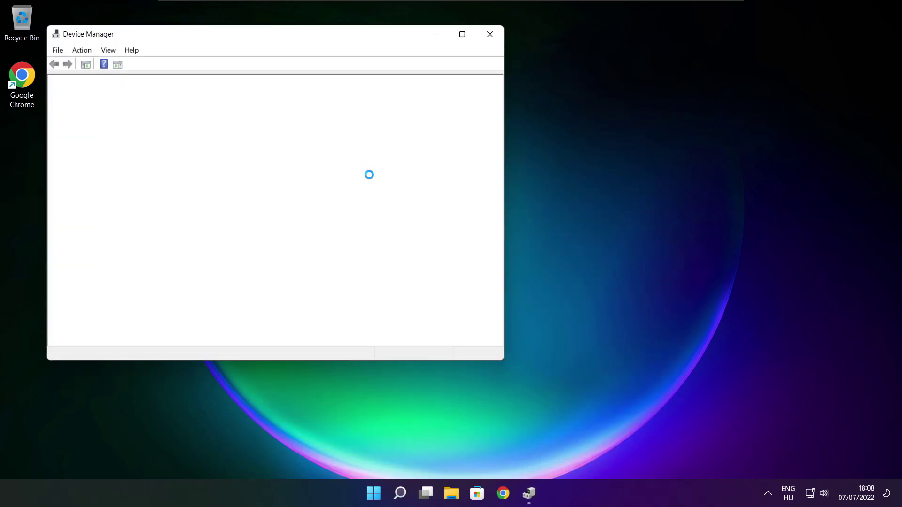
# - Maximize Device Manager and auto-search drivers for VMware SVGA 3D; the best driver is already installed
pyautogui.click(462, 35)
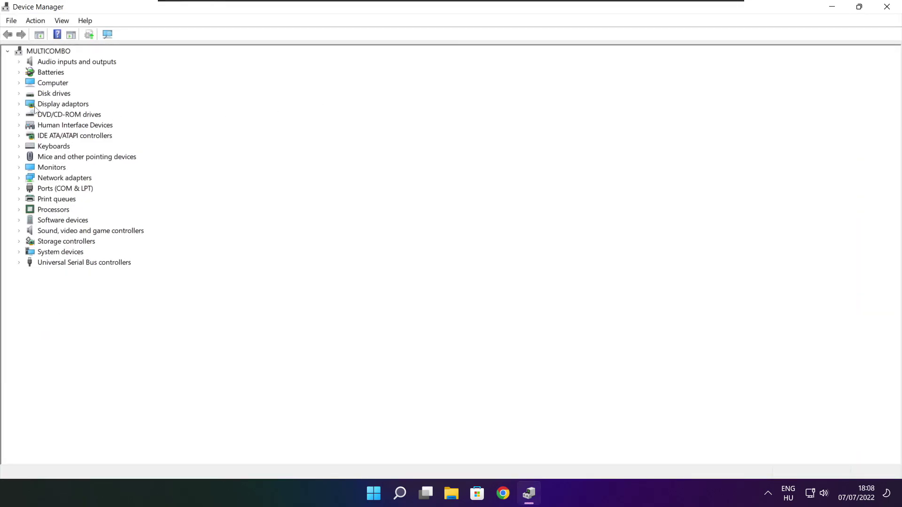
pyautogui.click(52, 105)
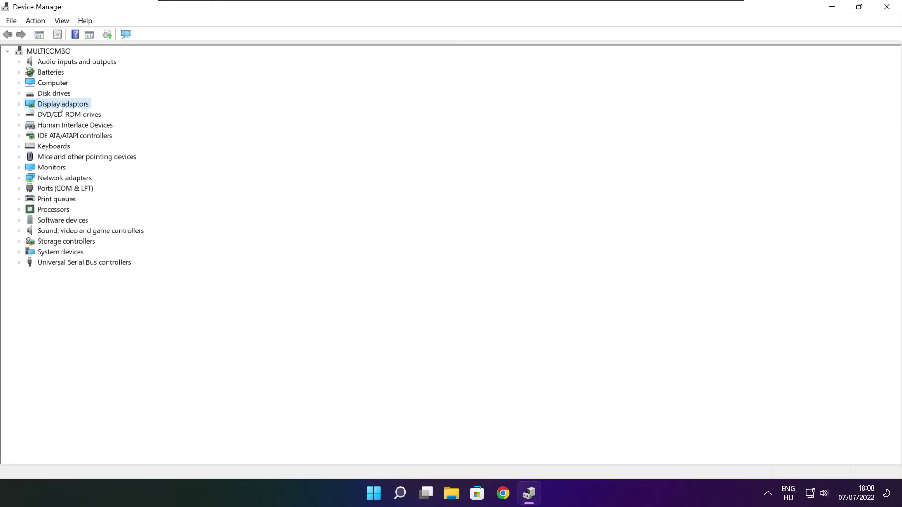
pyautogui.click(19, 104)
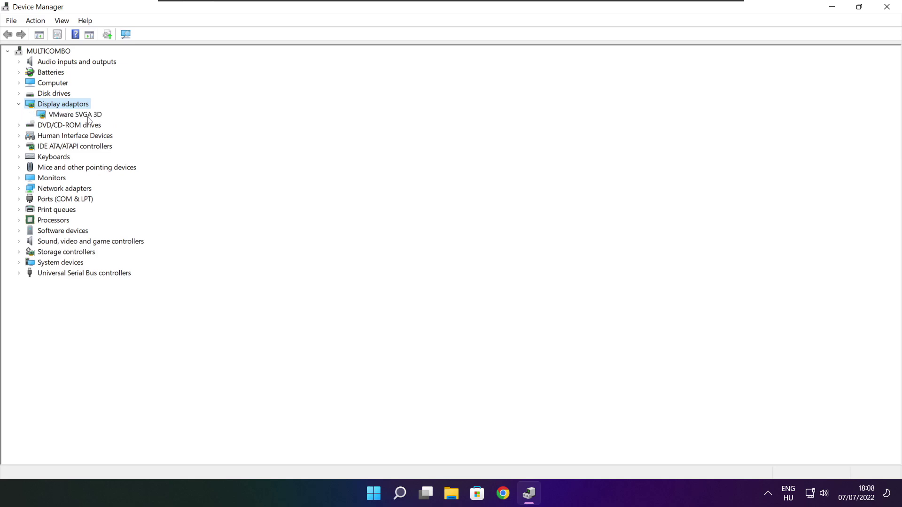
pyautogui.click(47, 117)
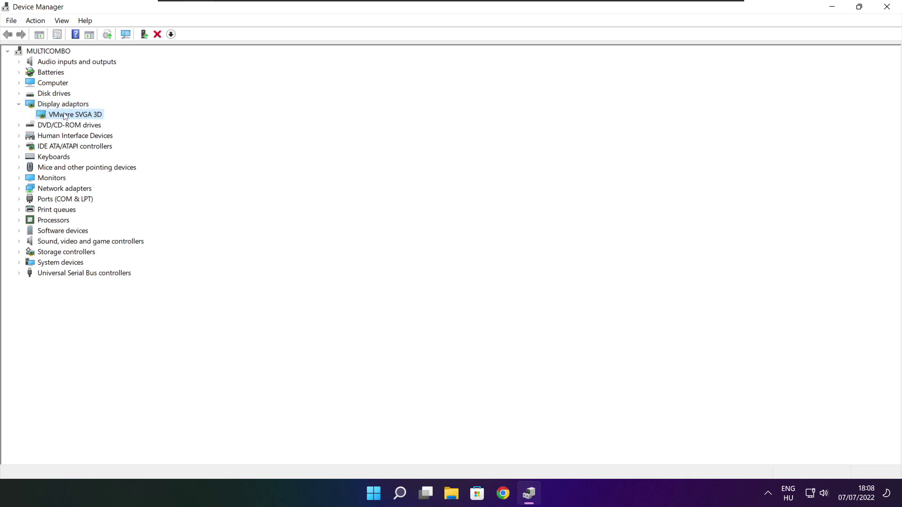
pyautogui.rightClick(64, 114)
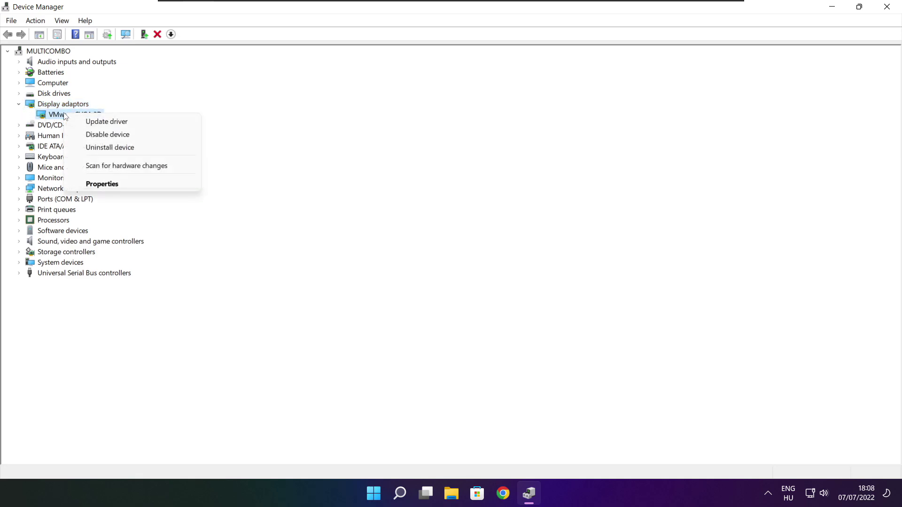
pyautogui.click(131, 123)
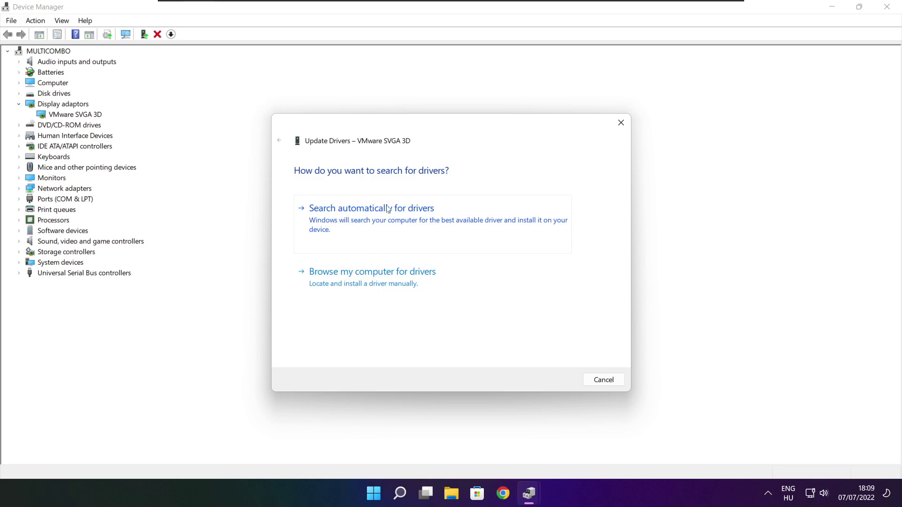
pyautogui.click(415, 226)
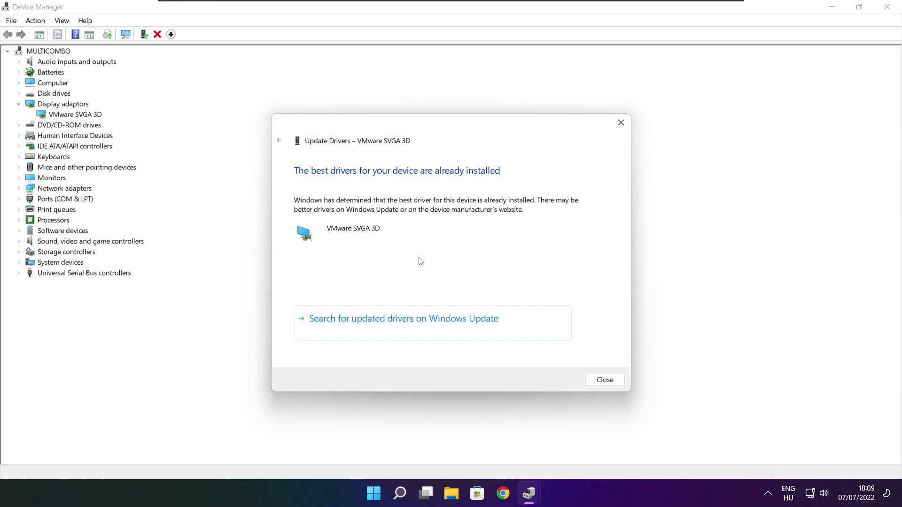
pyautogui.click(605, 380)
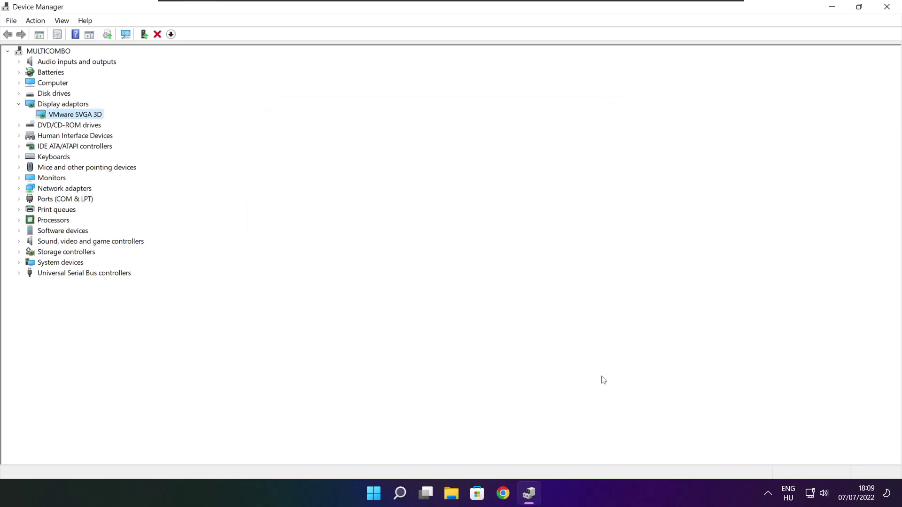
# - Auto-search drivers for the High Definition Audio Device, which is up to date, then close Device Manager
pyautogui.click(28, 243)
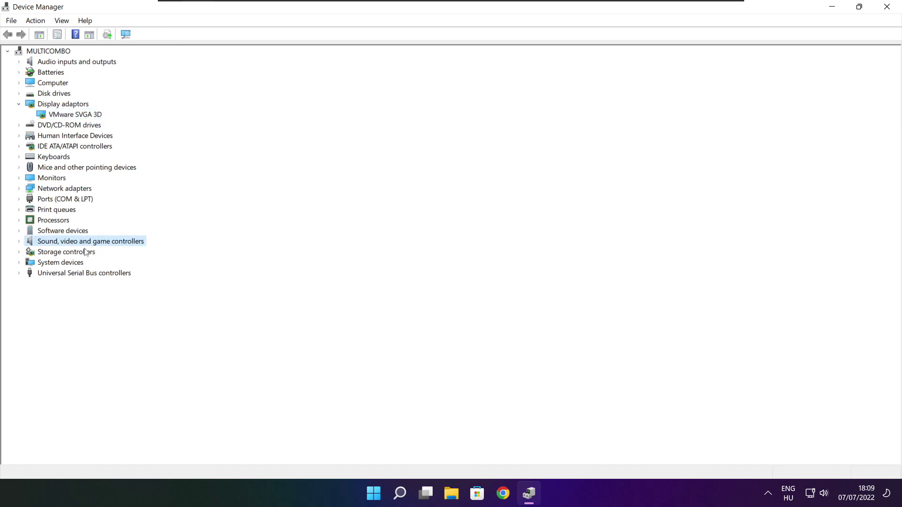
pyautogui.click(20, 242)
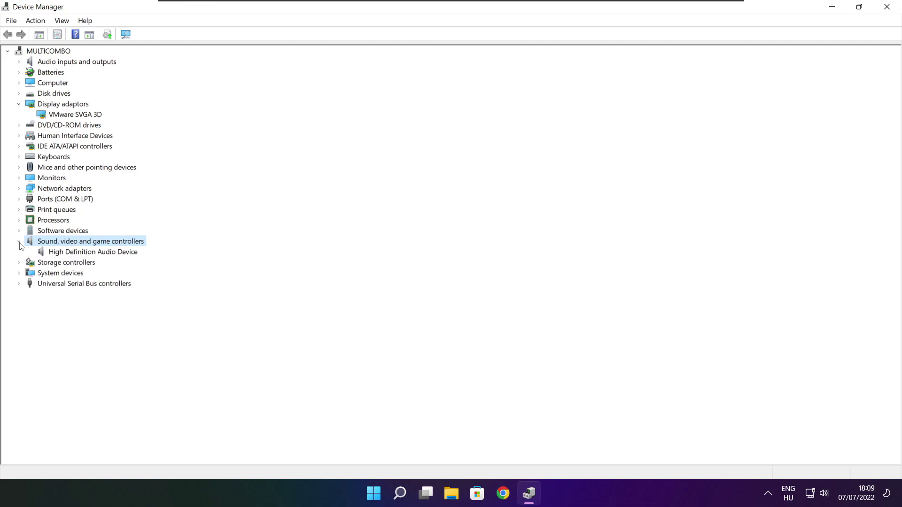
pyautogui.click(86, 253)
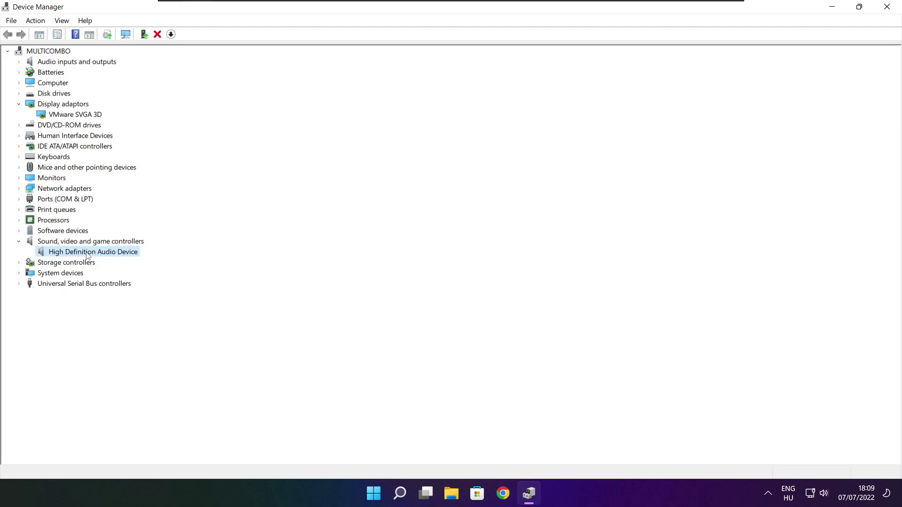
pyautogui.rightClick(86, 255)
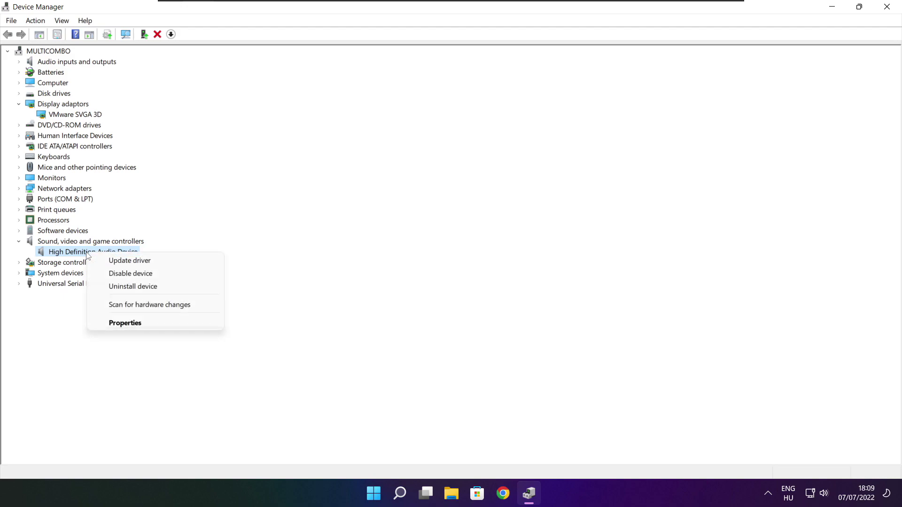
pyautogui.click(176, 266)
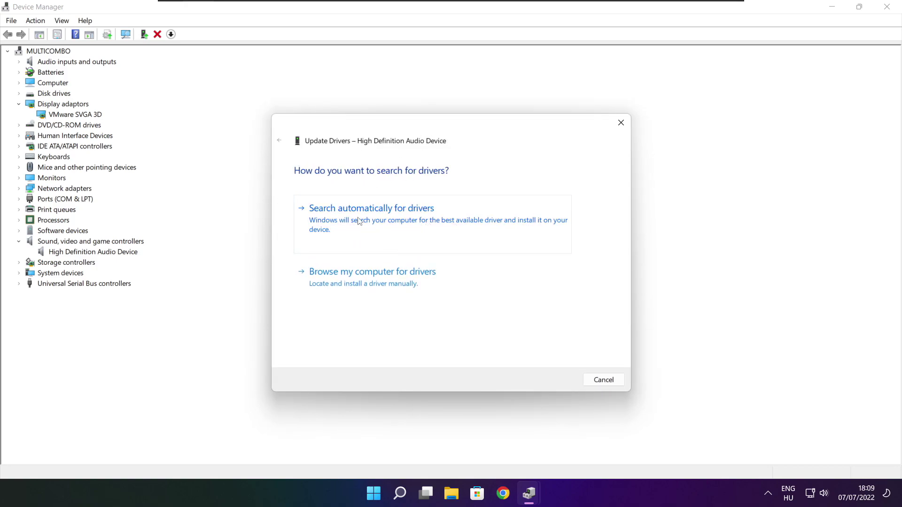
pyautogui.click(391, 223)
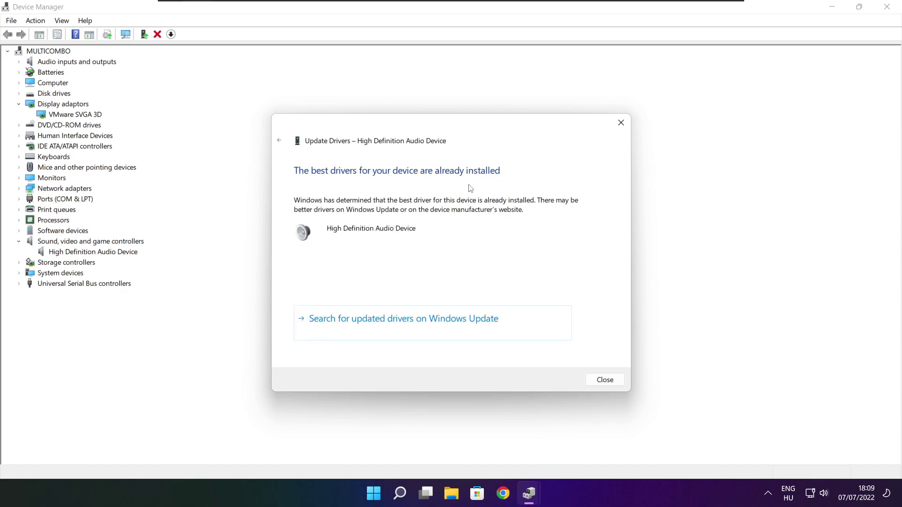
pyautogui.click(606, 381)
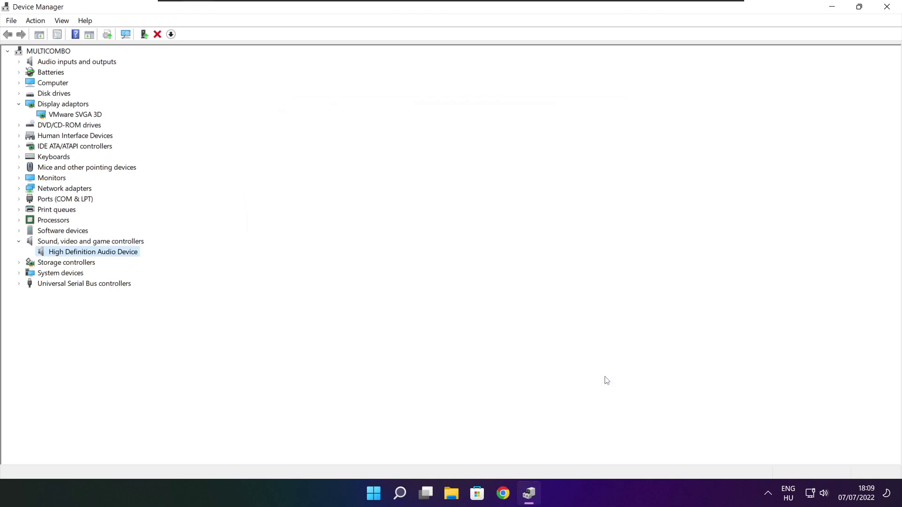
pyautogui.click(889, 10)
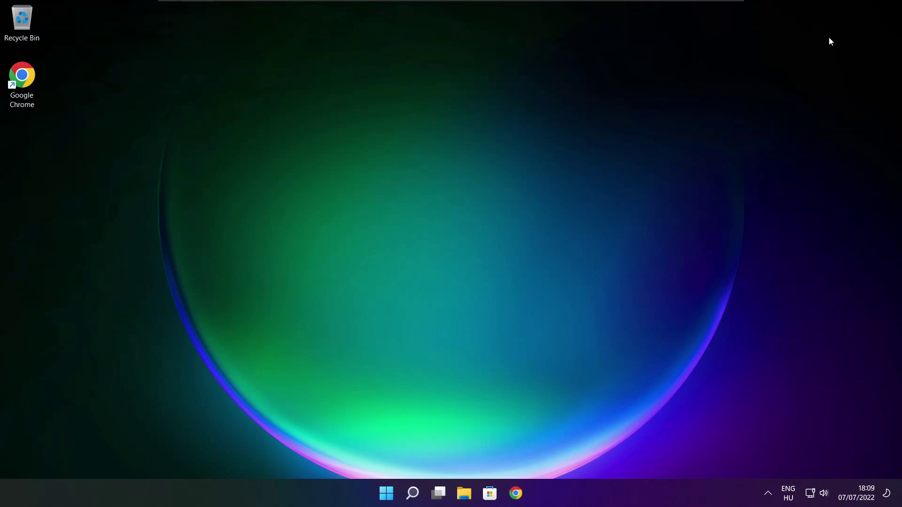
# - Reach Power Options through 'edit power plan', select the High performance plan, and close the window
pyautogui.click(416, 496)
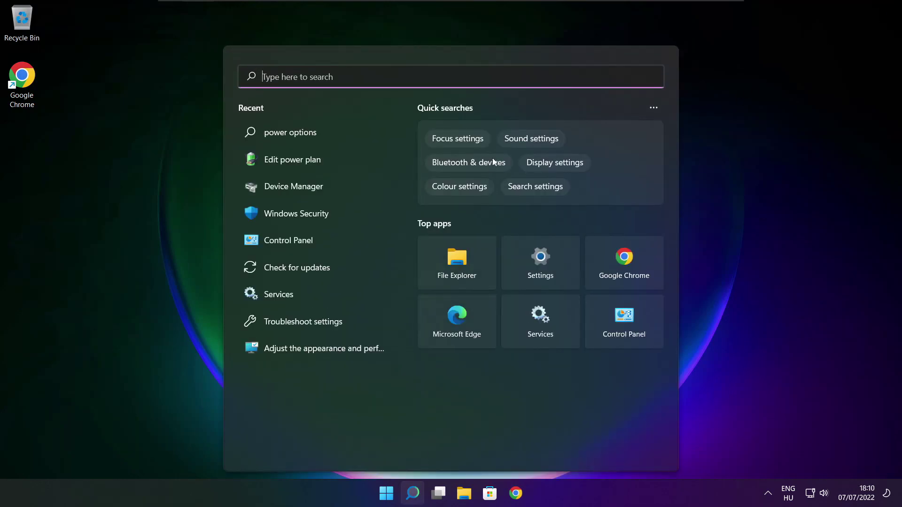
pyautogui.write('edit')
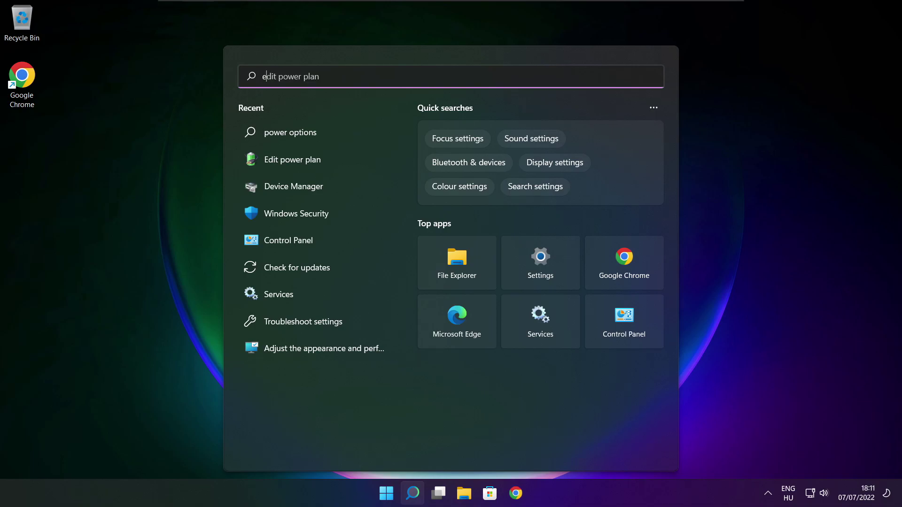
pyautogui.write(' power plan')
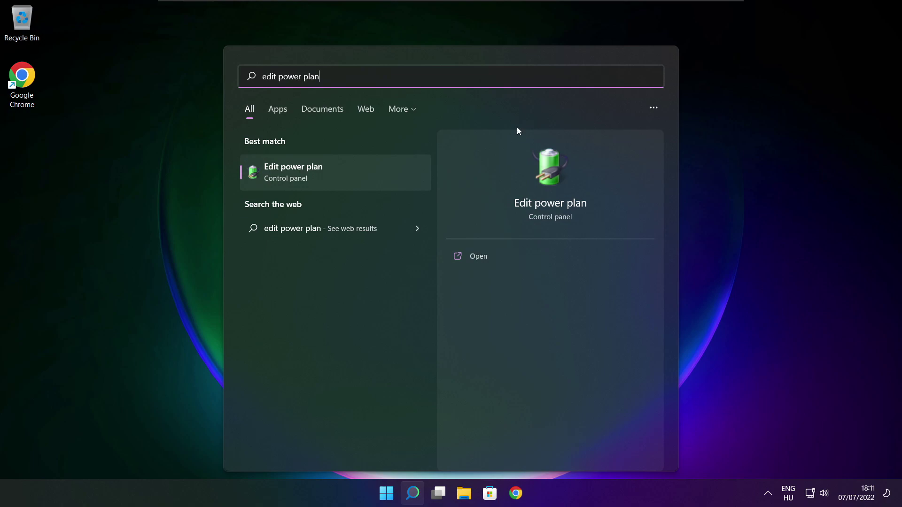
pyautogui.click(356, 176)
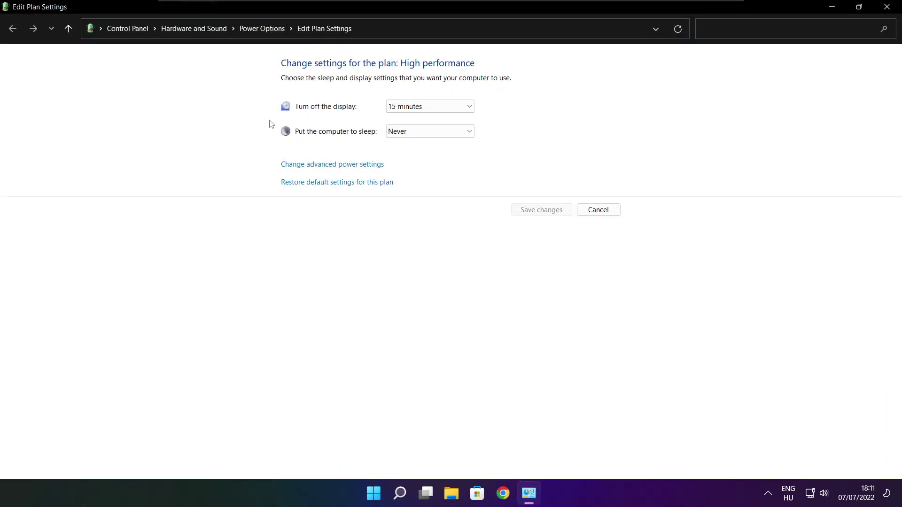
pyautogui.click(269, 36)
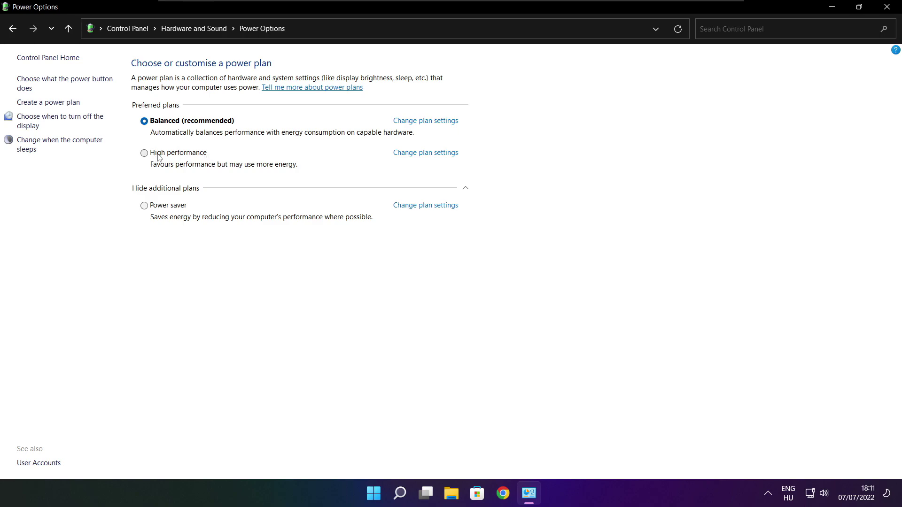
pyautogui.click(188, 155)
pyautogui.click(890, 7)
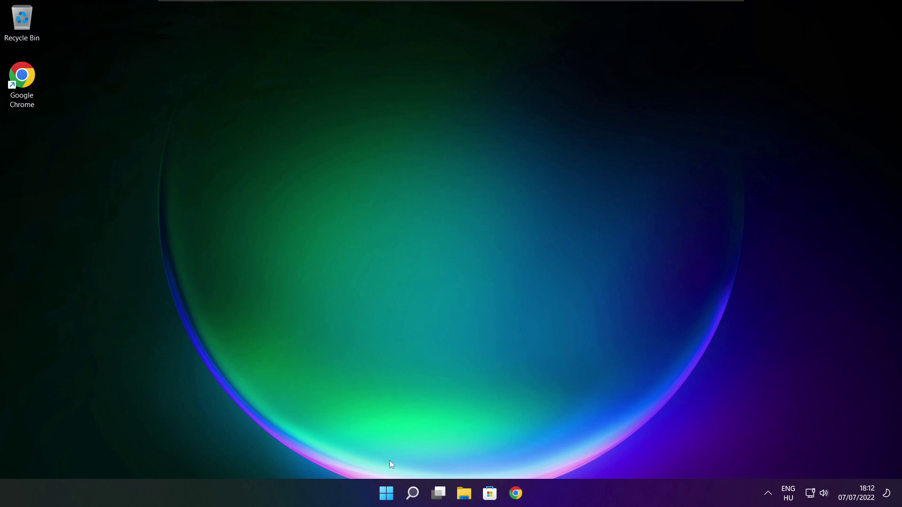
pyautogui.click(414, 494)
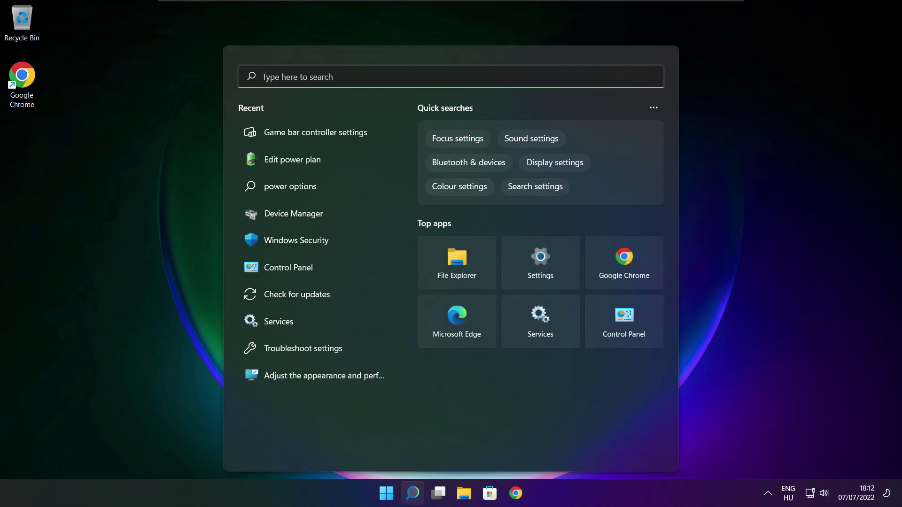
pyautogui.write('game')
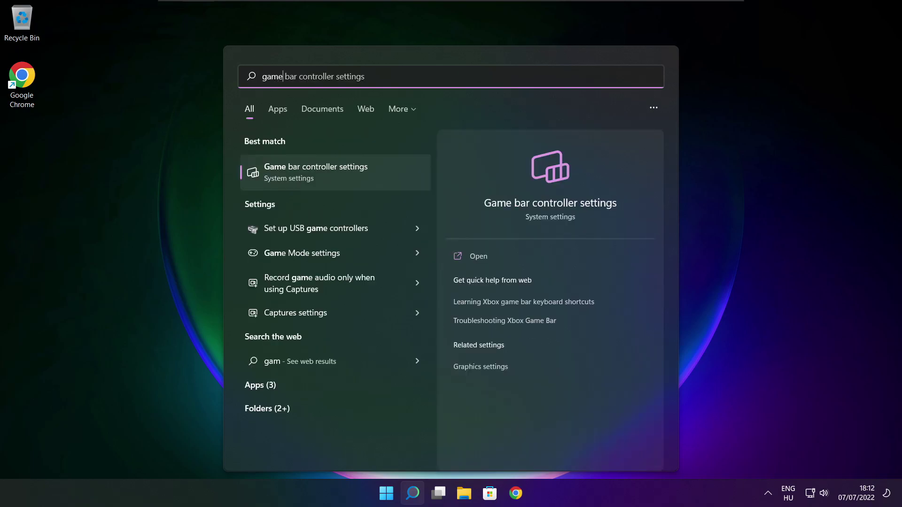
pyautogui.write(' mode')
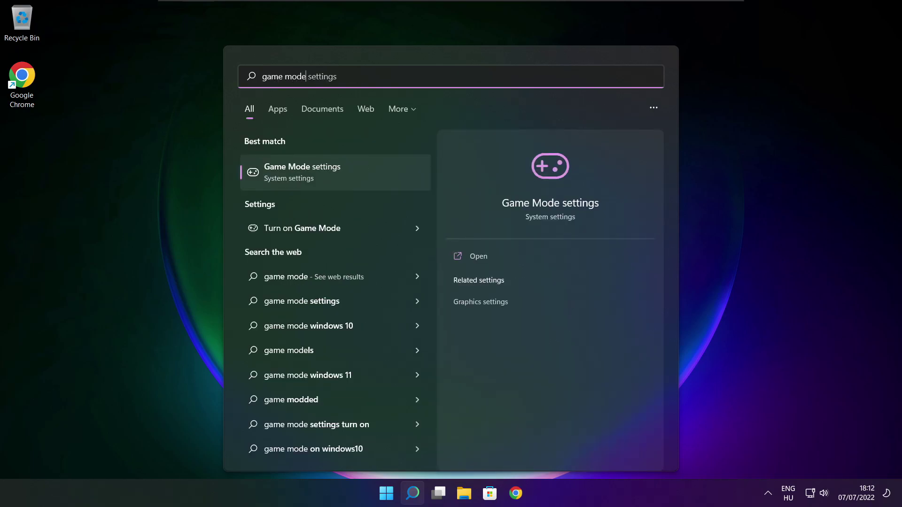
pyautogui.click(357, 171)
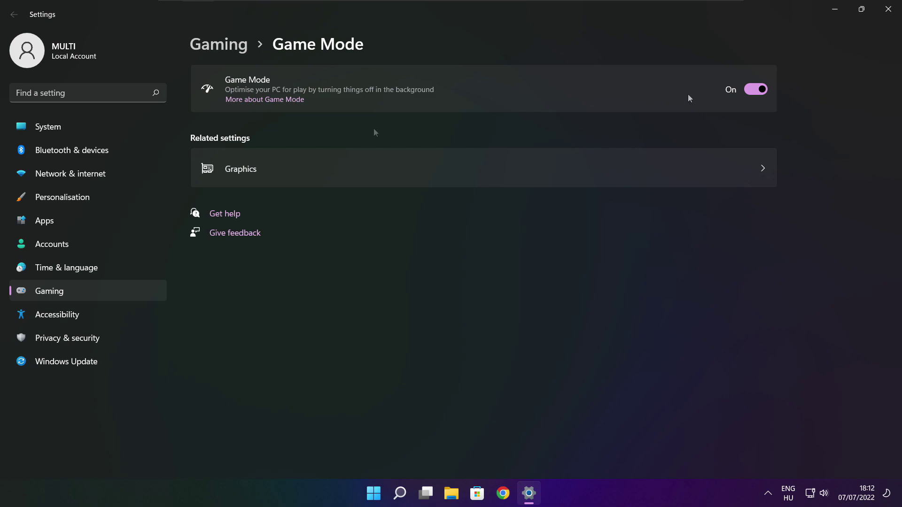
pyautogui.click(223, 51)
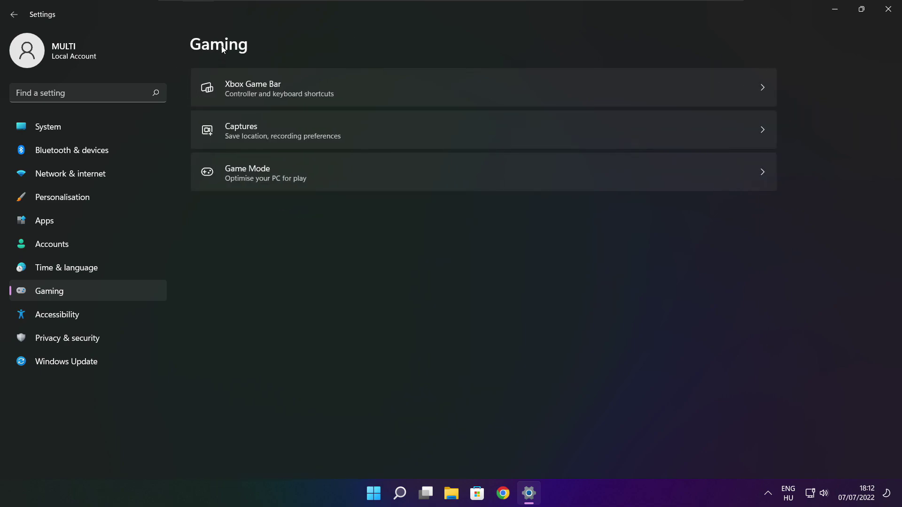
pyautogui.click(367, 96)
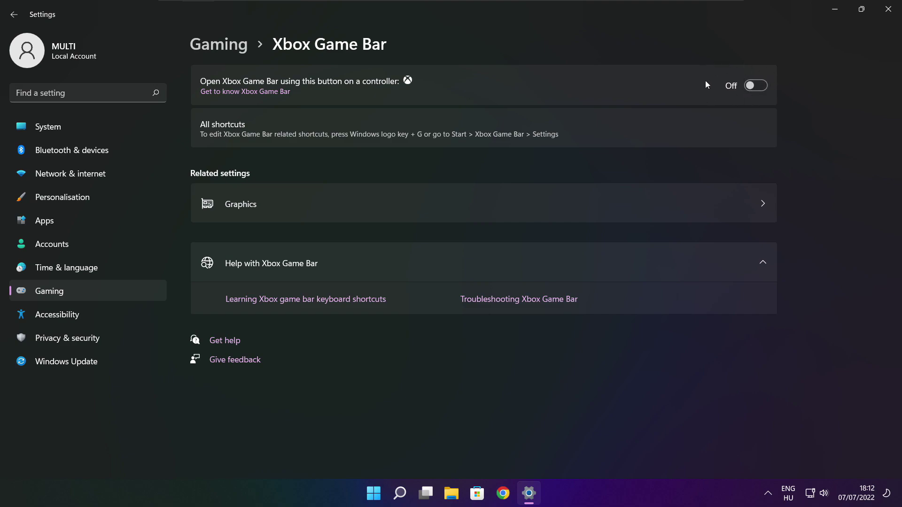
pyautogui.click(888, 15)
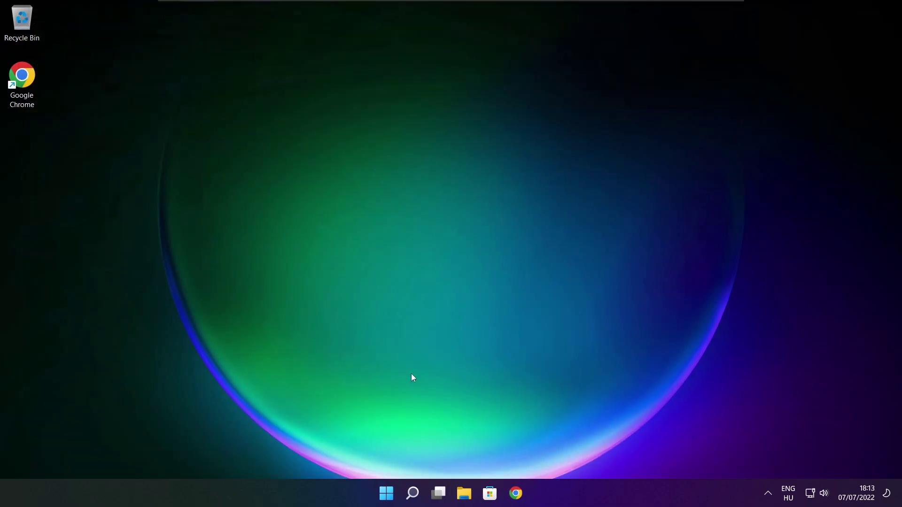
# - In Task Manager's Startup apps, disable Cortana, Microsoft Edge, Microsoft Teams and Terminal, then close it
pyautogui.rightClick(389, 494)
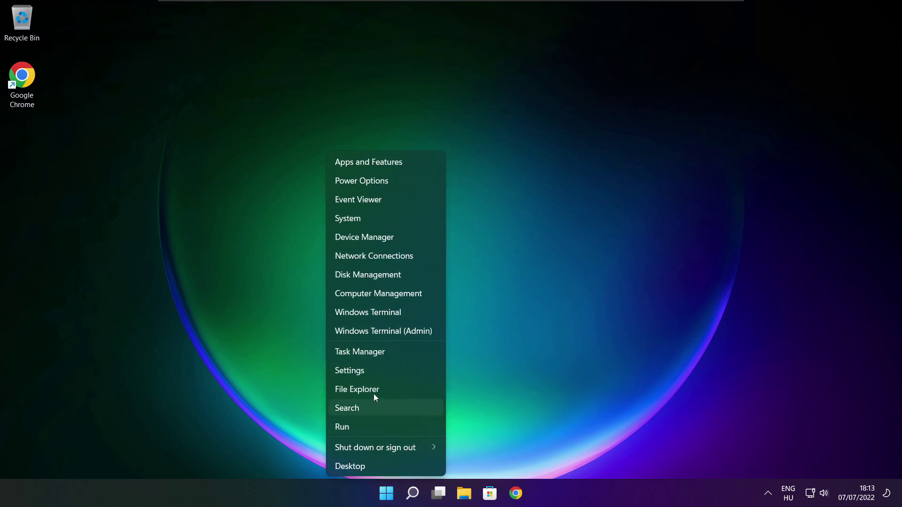
pyautogui.click(388, 352)
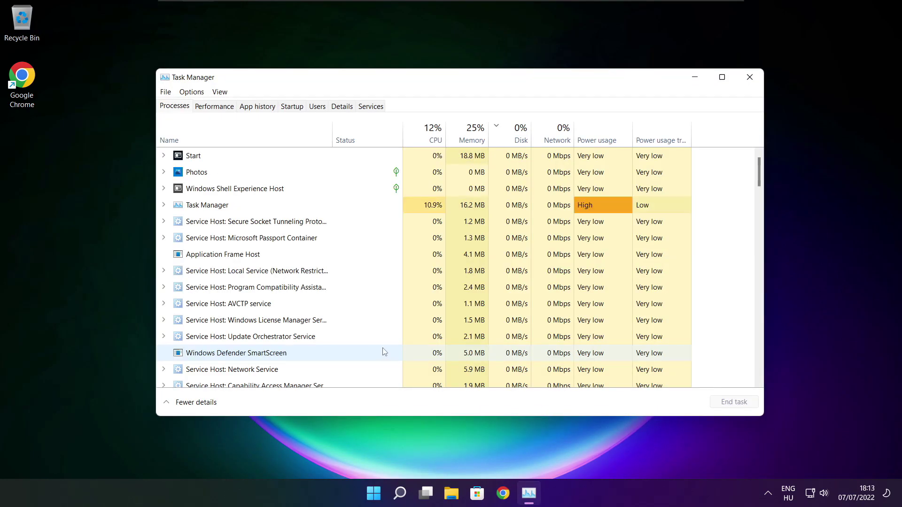
pyautogui.click(294, 108)
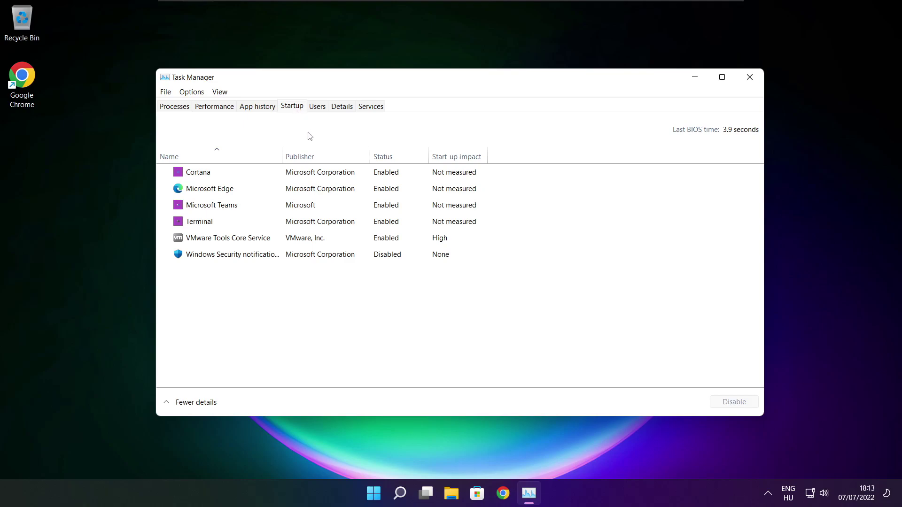
pyautogui.click(345, 177)
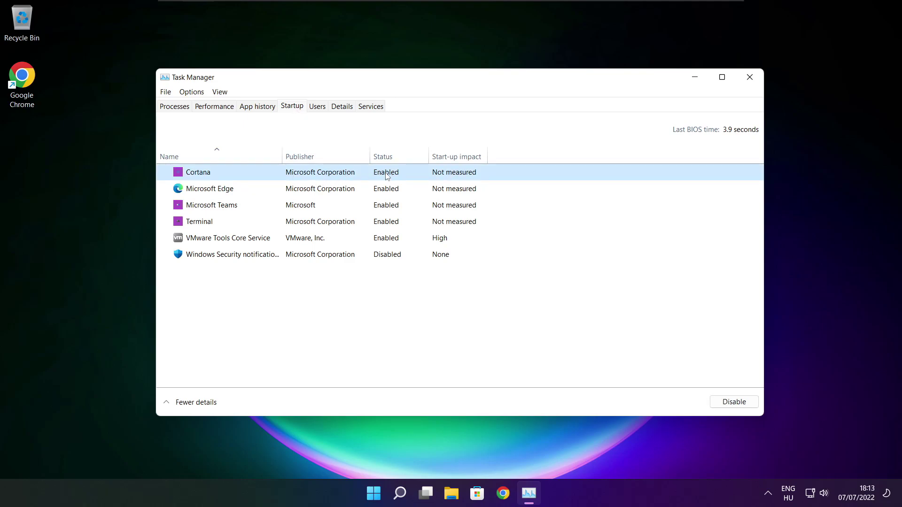
pyautogui.click(735, 408)
pyautogui.click(280, 193)
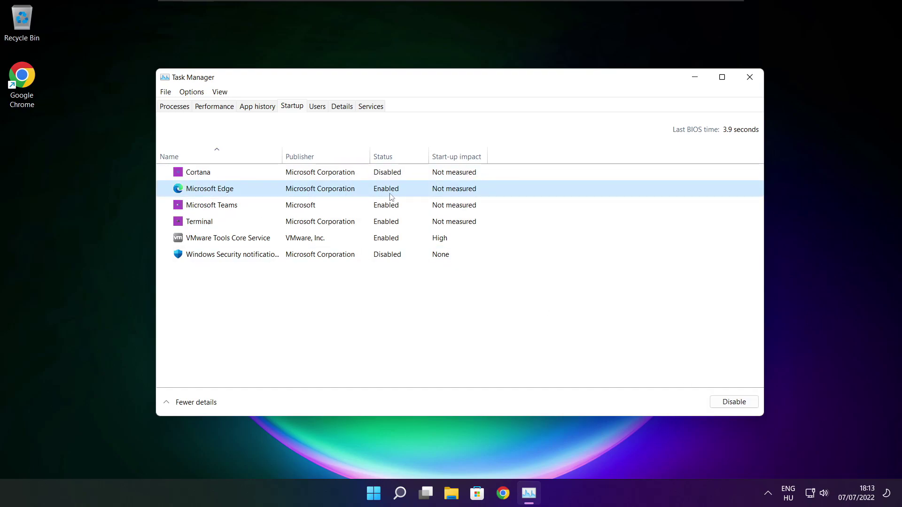
pyautogui.click(734, 402)
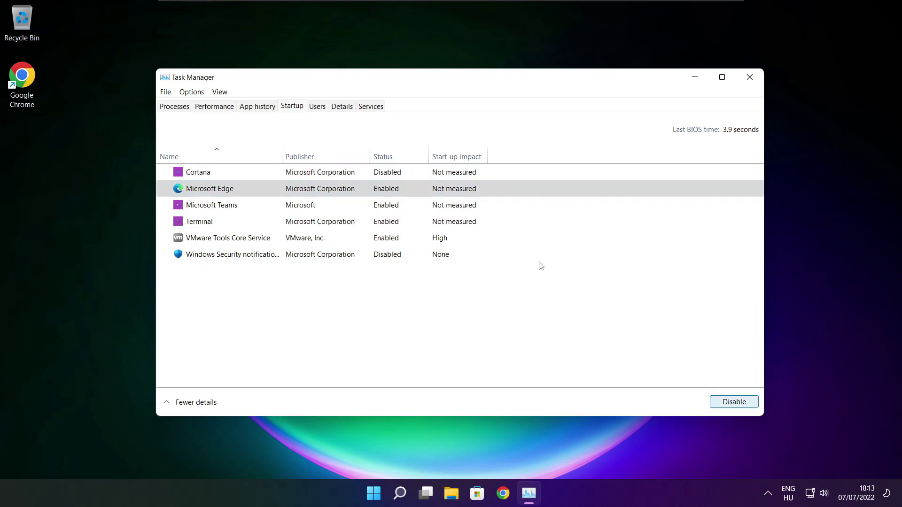
pyautogui.click(398, 207)
pyautogui.click(749, 402)
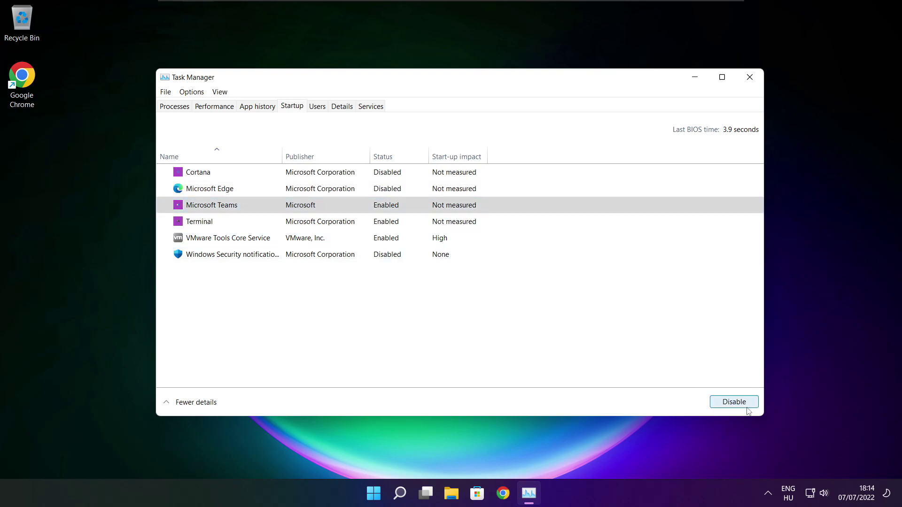
pyautogui.click(340, 225)
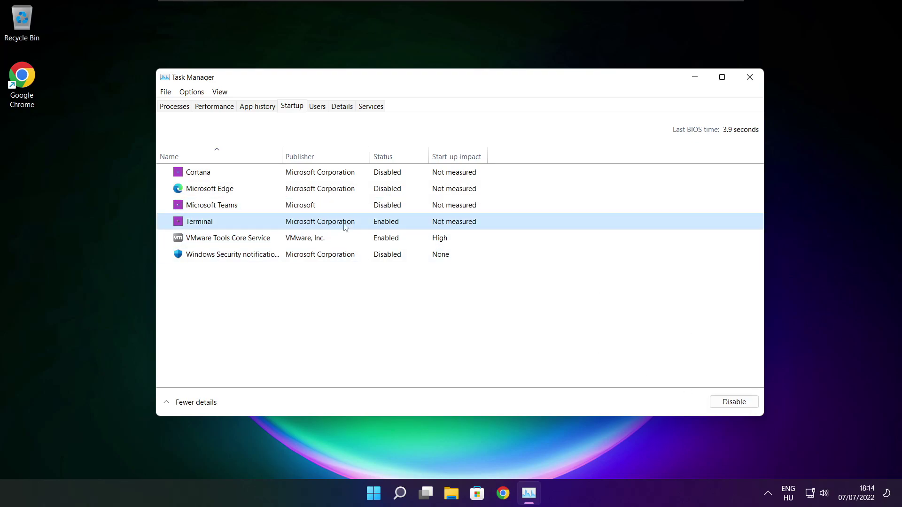
pyautogui.click(743, 405)
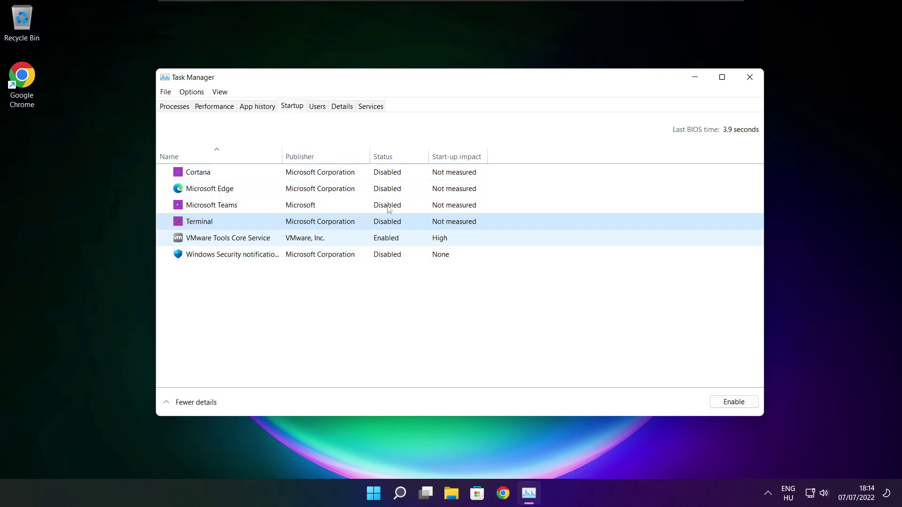
pyautogui.click(749, 81)
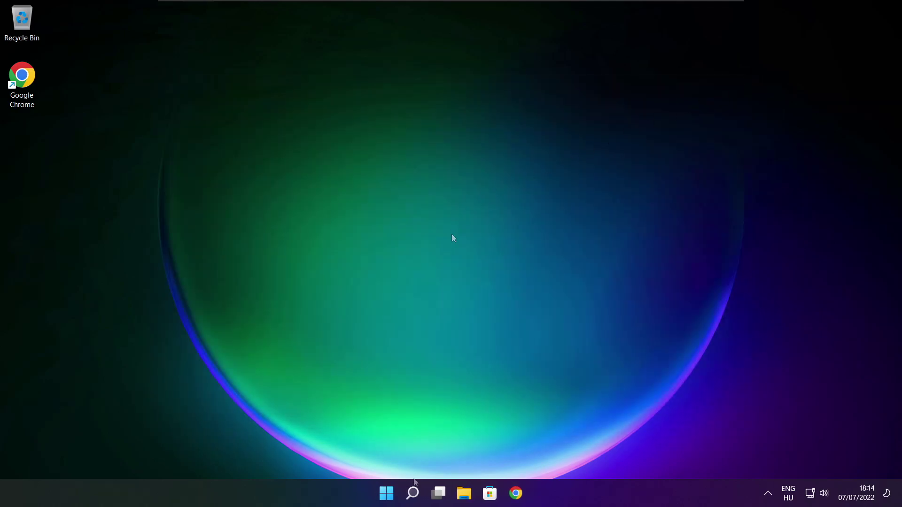
# - Open Defragment and Optimise Drives, analyse C: (9% fragmented), start optimising it, and close the window
pyautogui.click(413, 493)
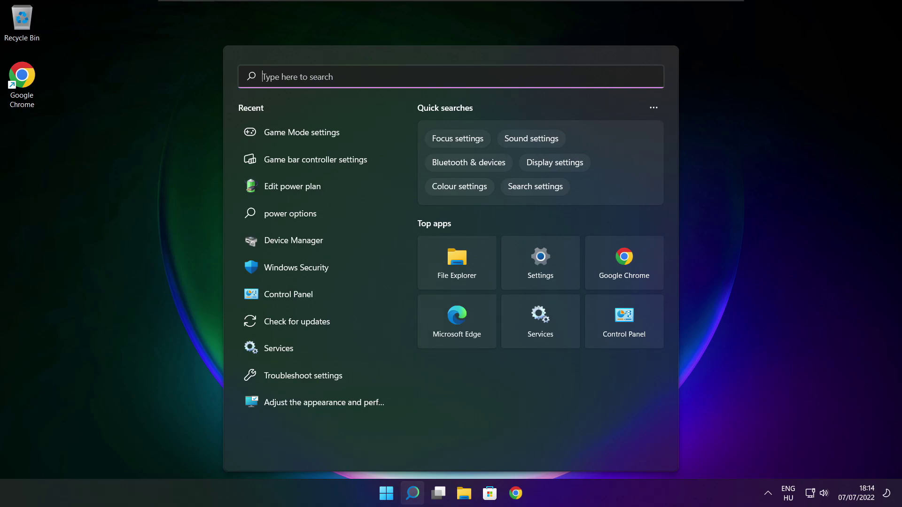
pyautogui.write('op')
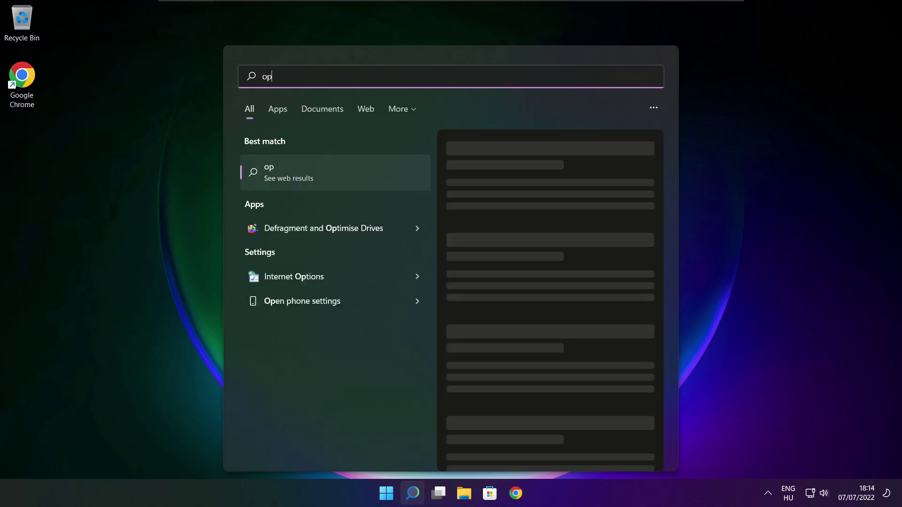
pyautogui.write('timise')
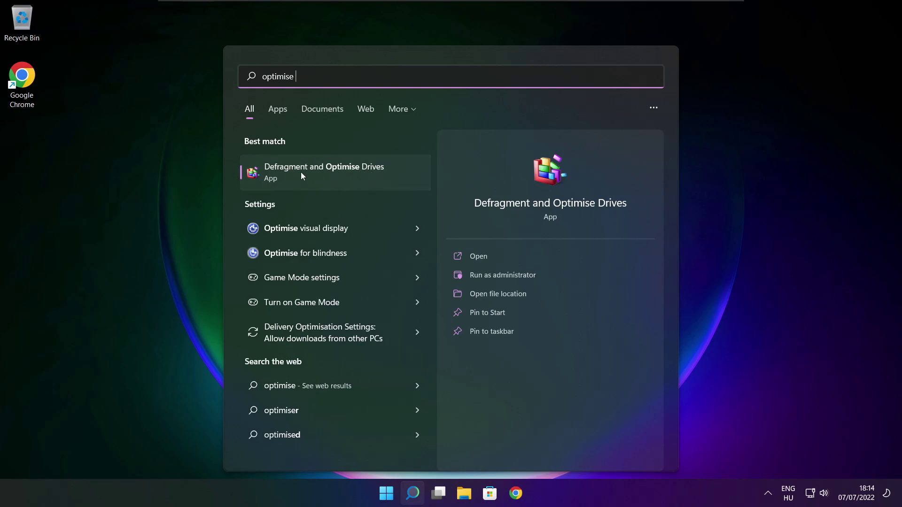
pyautogui.click(345, 171)
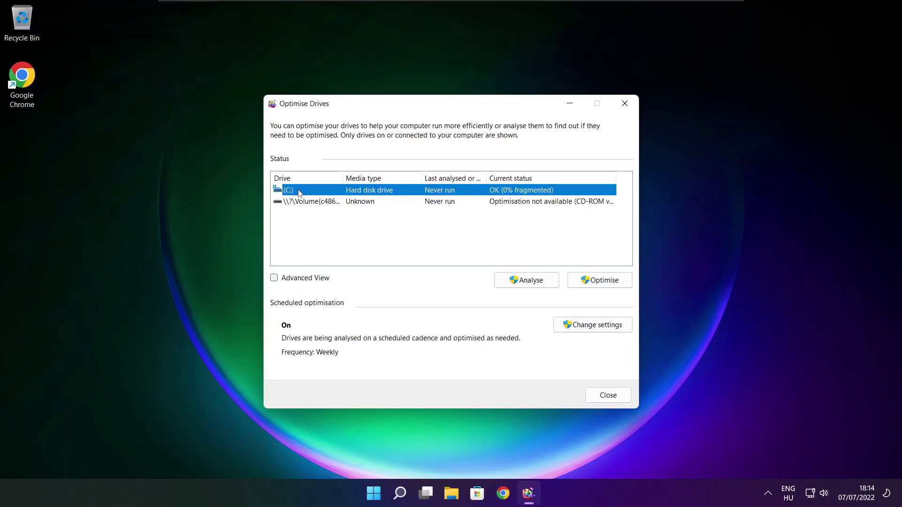
pyautogui.click(520, 280)
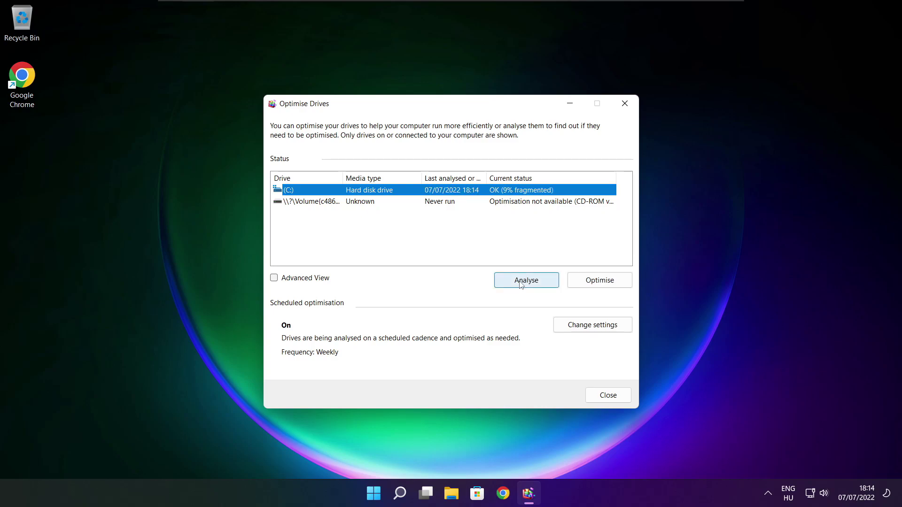
pyautogui.click(601, 282)
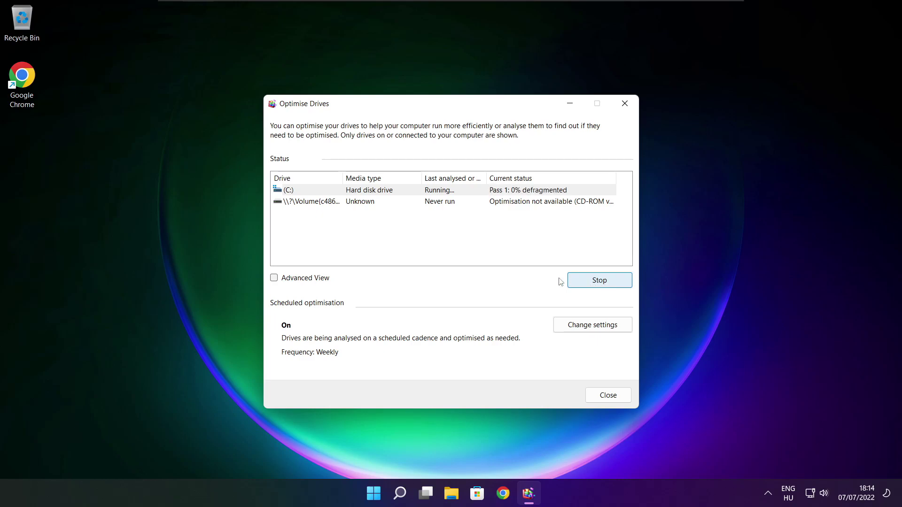
pyautogui.hotkey('alt', 'F4')
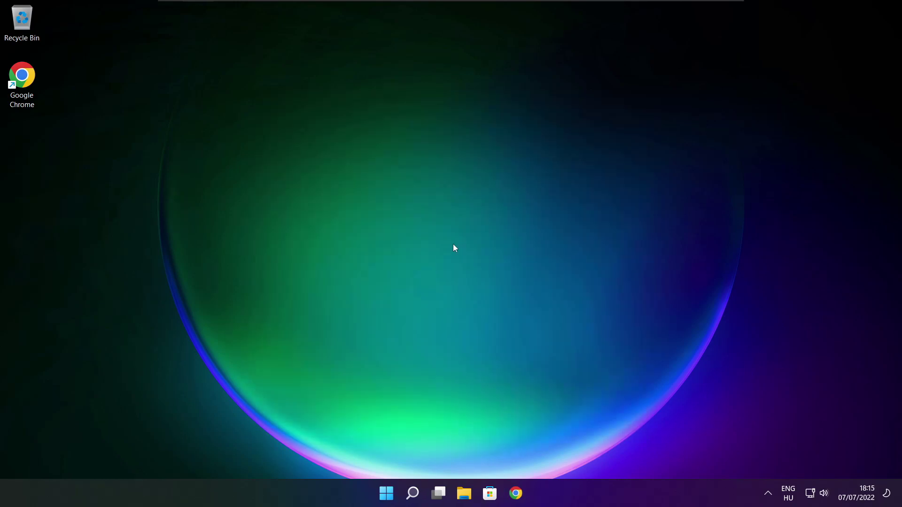
# - Open Check for updates from search, run an update check, and close Settings
pyautogui.click(413, 493)
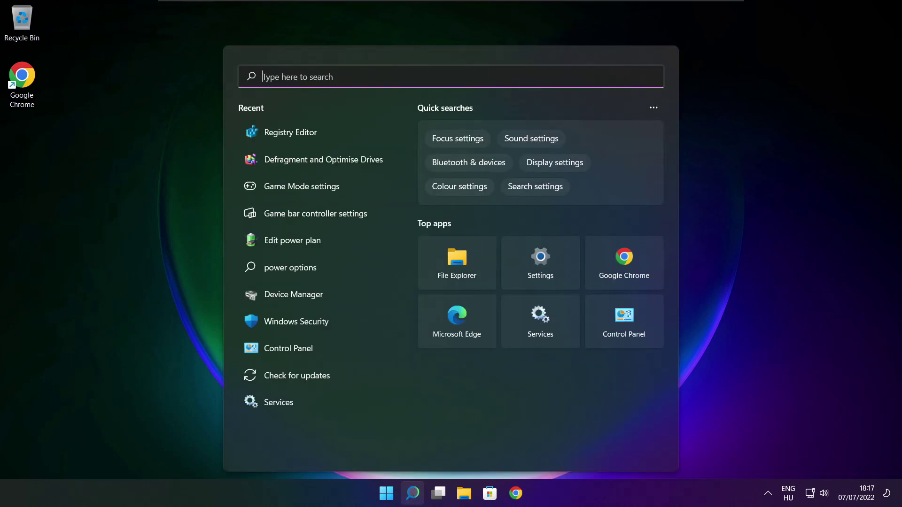
pyautogui.write('updates')
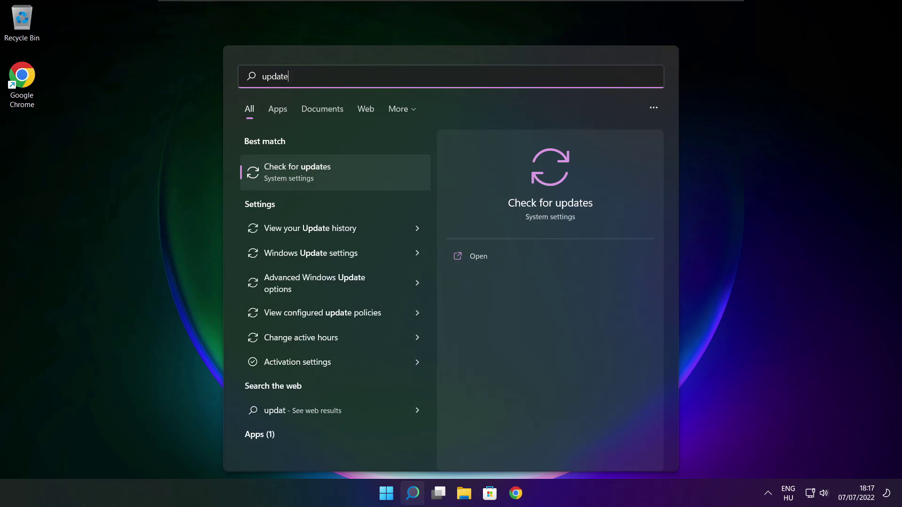
pyautogui.click(328, 175)
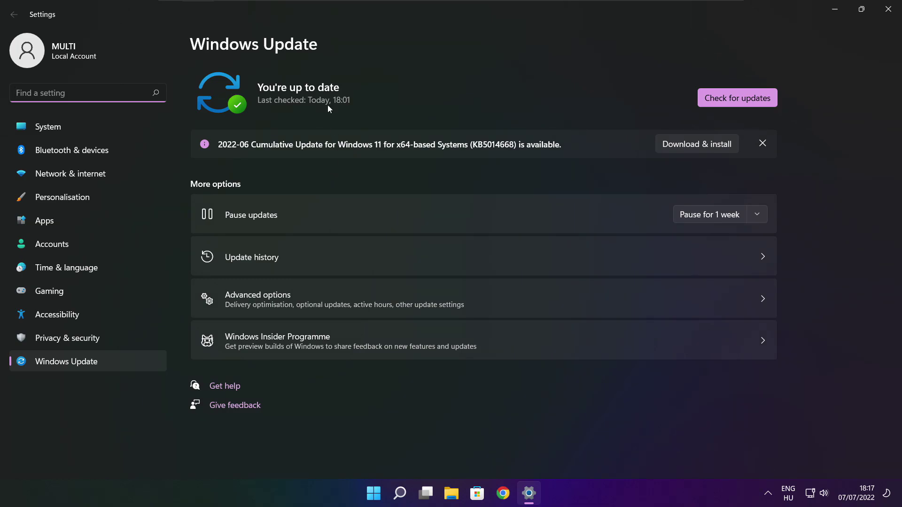
pyautogui.click(738, 99)
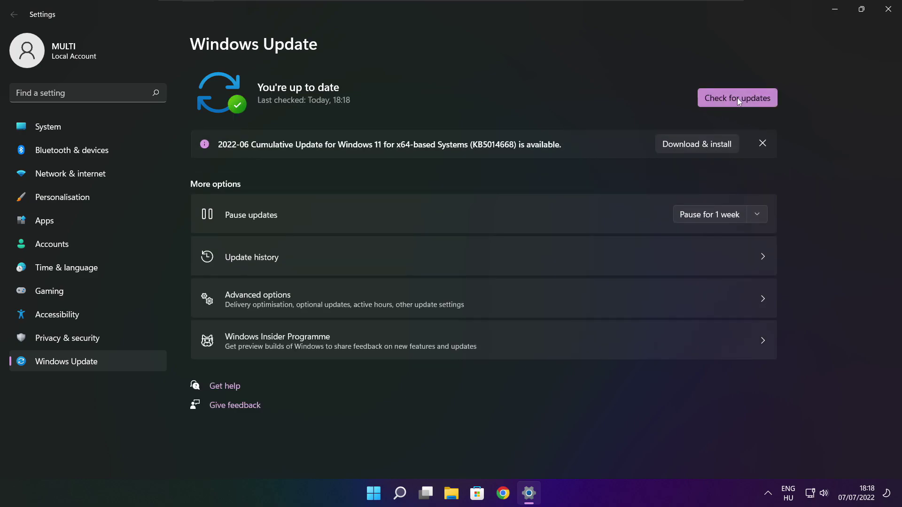
pyautogui.click(887, 11)
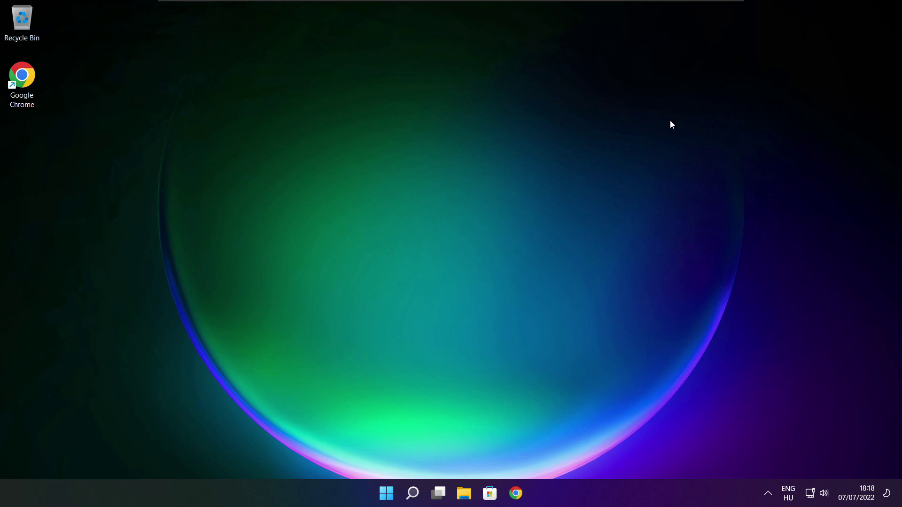
# - Launch Registry Editor via 'regedit' and navigate to HKEY_CURRENT_USER\System\GameConfigStore
pyautogui.click(412, 494)
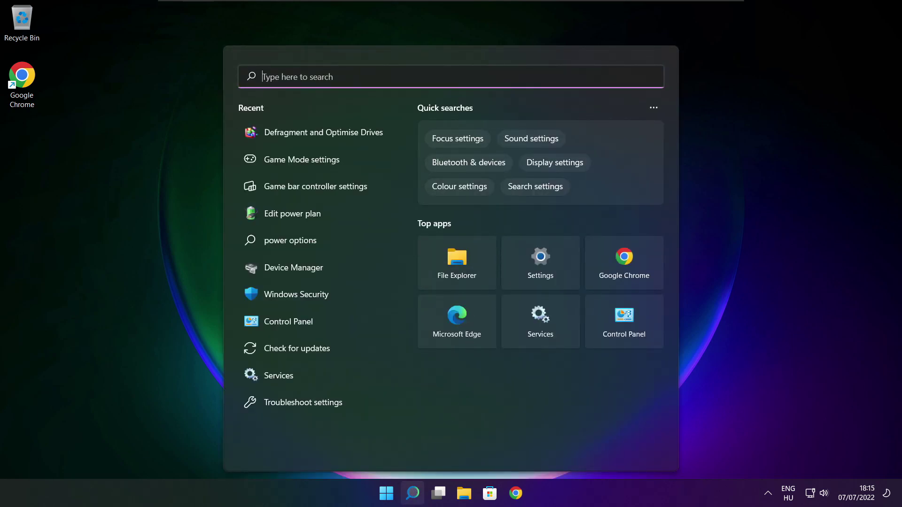
pyautogui.write('regedit')
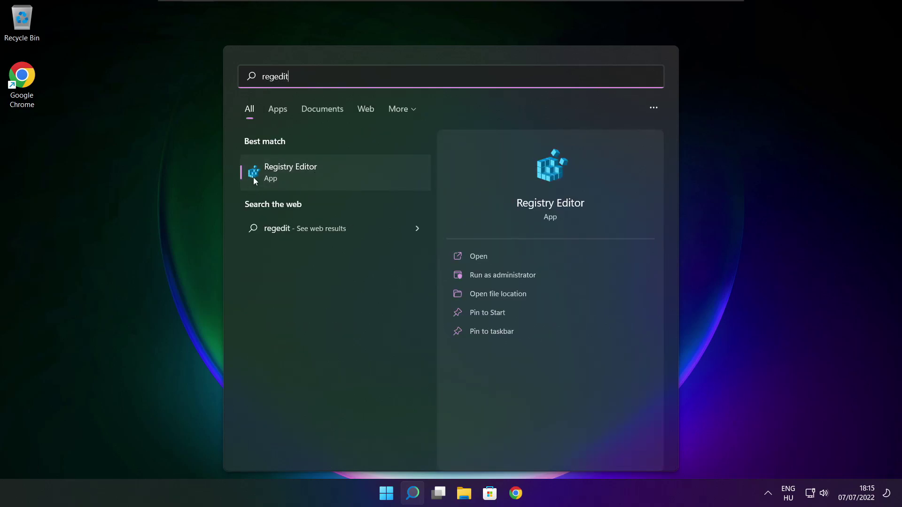
pyautogui.click(343, 173)
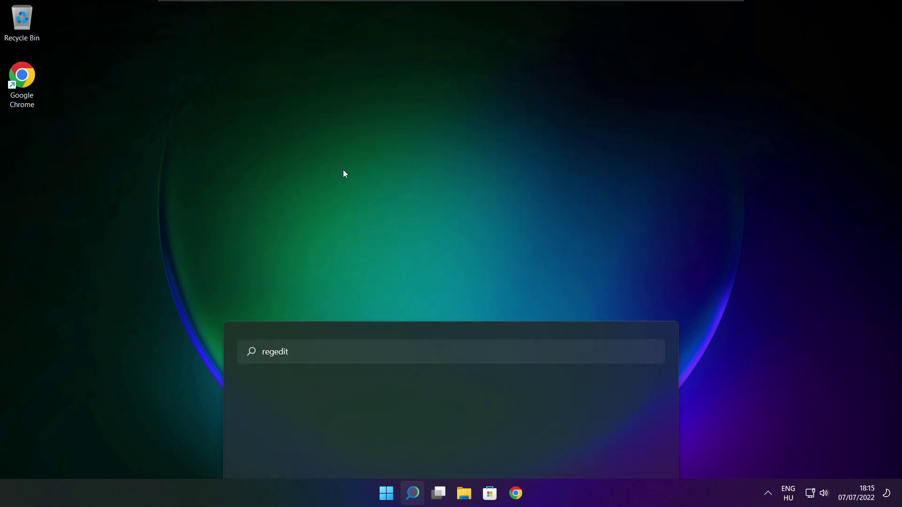
pyautogui.moveTo(269, 23); pyautogui.dragTo(365, 92)
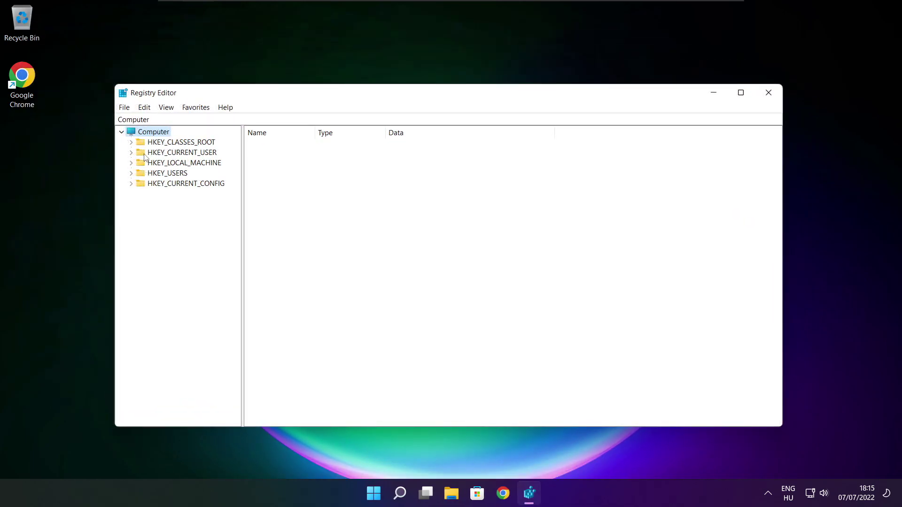
pyautogui.click(143, 155)
pyautogui.click(131, 152)
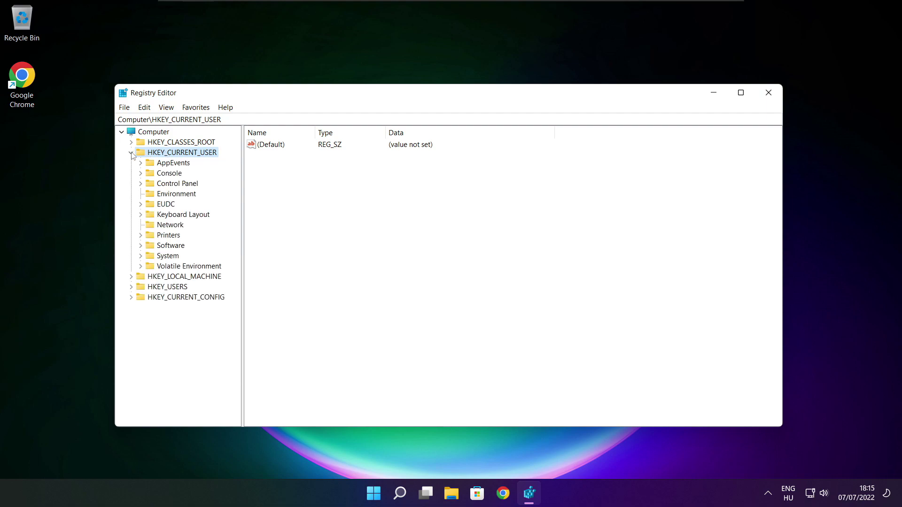
pyautogui.click(150, 259)
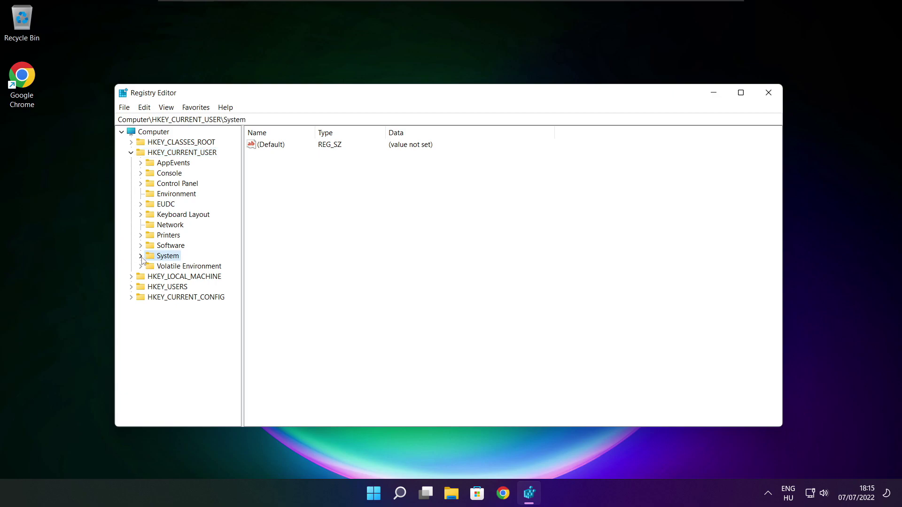
pyautogui.click(141, 256)
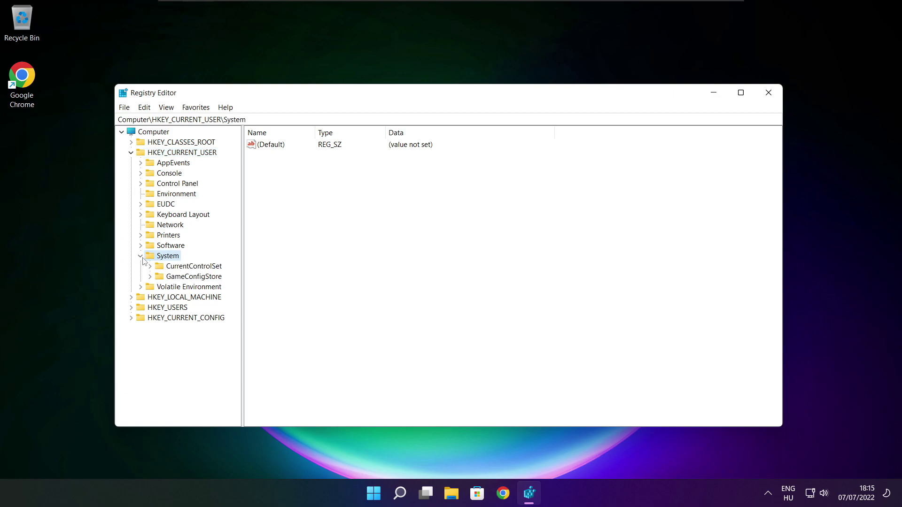
pyautogui.click(169, 280)
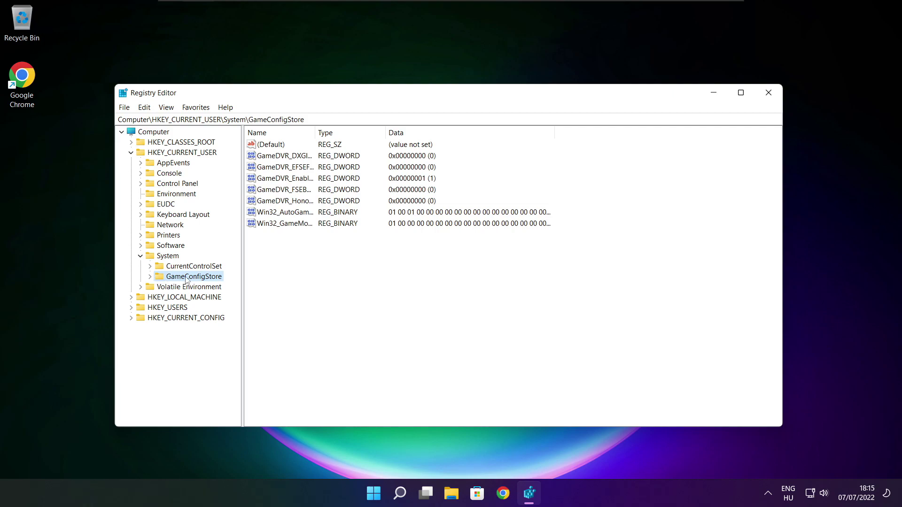
# - Change GameDVR_Enabled's value data from 1 to 0 and save it
pyautogui.moveTo(316, 132); pyautogui.dragTo(394, 132)
pyautogui.click(272, 181)
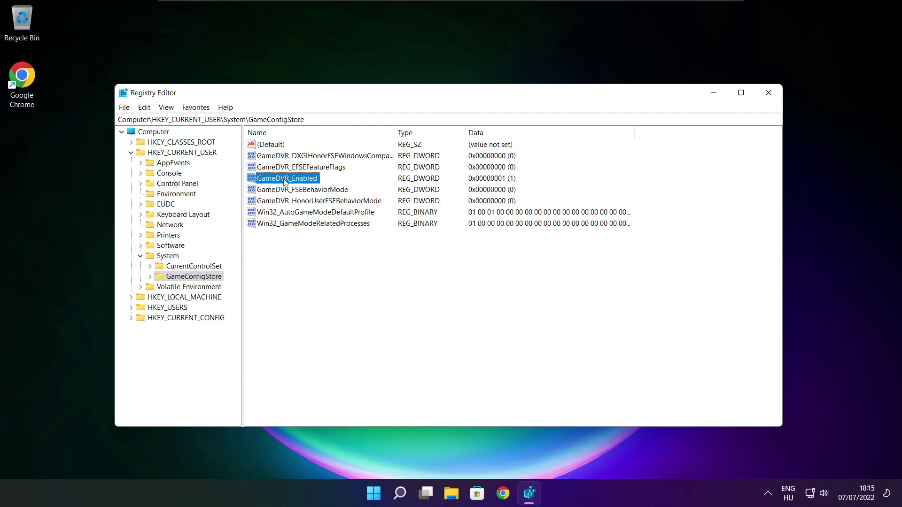
pyautogui.doubleClick(284, 180)
pyautogui.moveTo(265, 150); pyautogui.dragTo(473, 186)
pyautogui.doubleClick(367, 237)
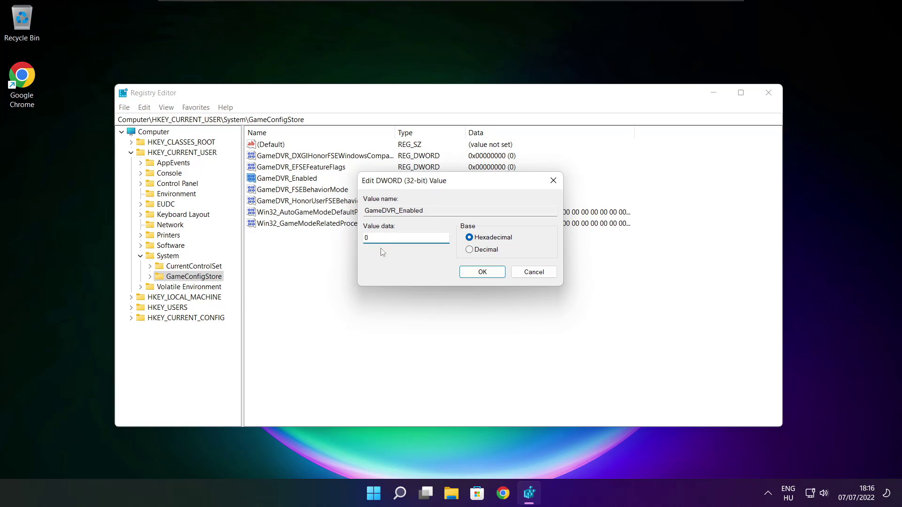
pyautogui.click(483, 272)
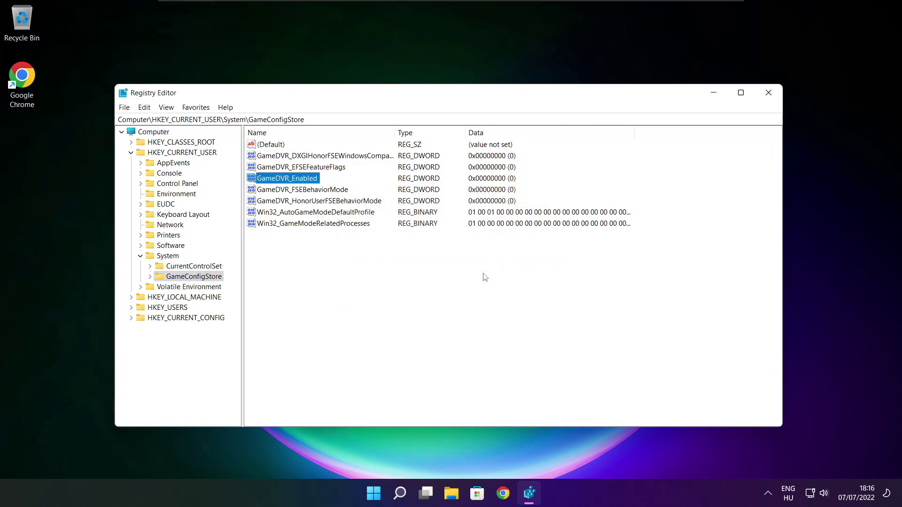
# - Collapse HKEY_CURRENT_USER and expand HKEY_LOCAL_MACHINE\SOFTWARE\Microsoft in the key tree
pyautogui.click(131, 153)
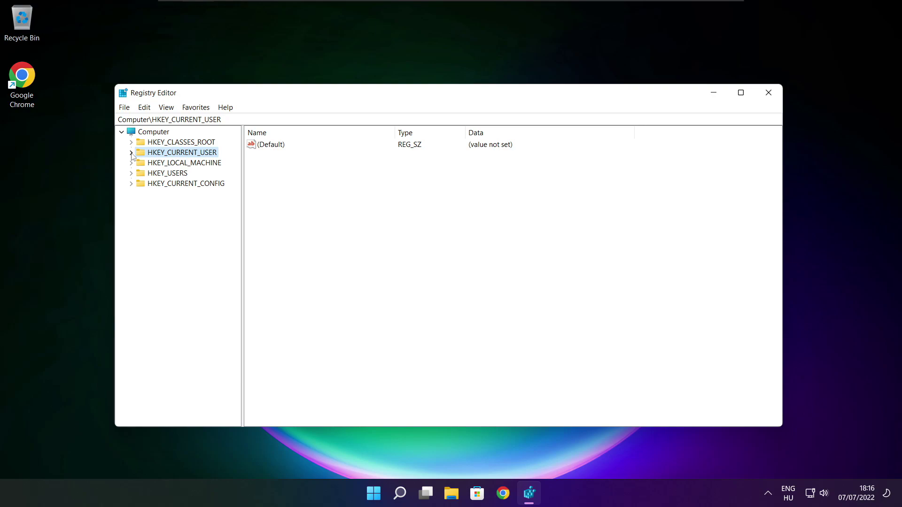
pyautogui.click(137, 164)
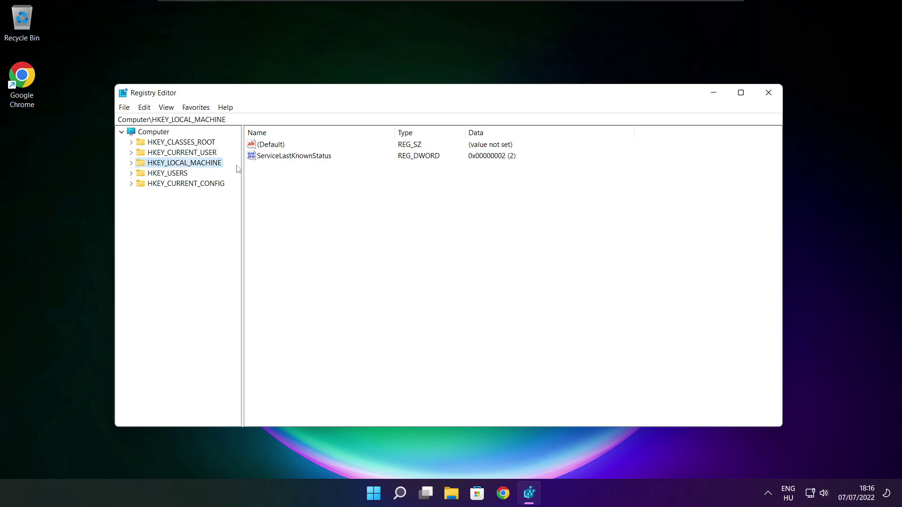
pyautogui.click(131, 163)
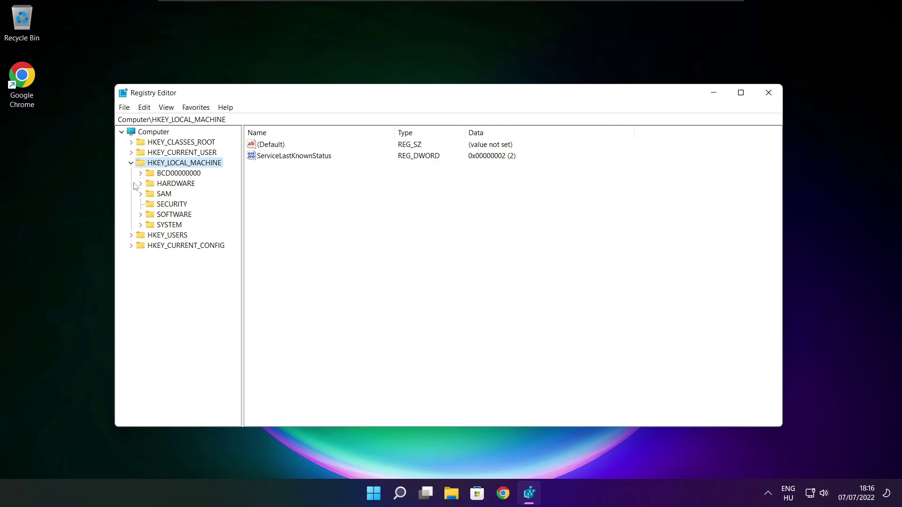
pyautogui.click(164, 217)
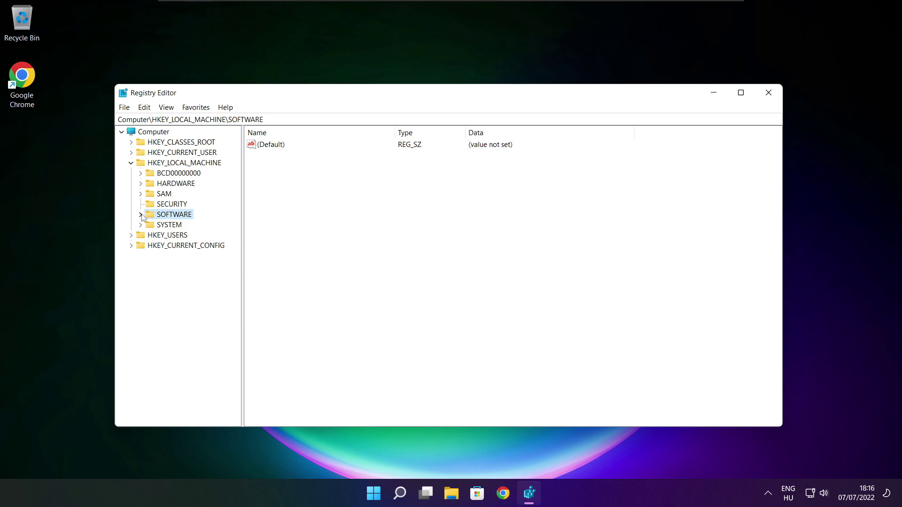
pyautogui.click(140, 214)
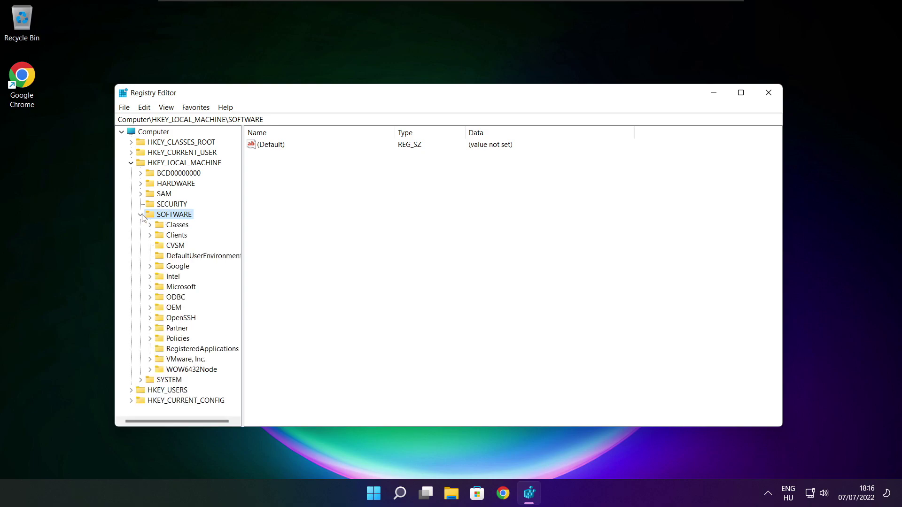
pyautogui.click(175, 287)
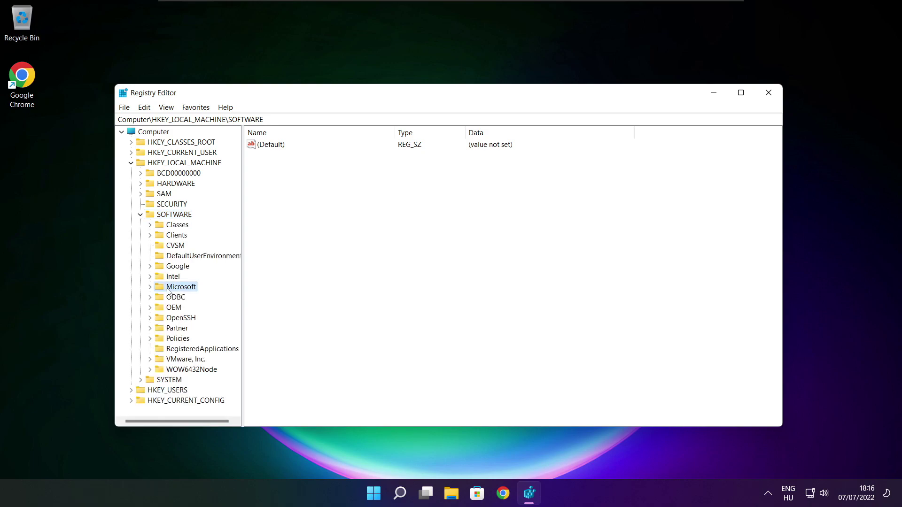
pyautogui.click(151, 288)
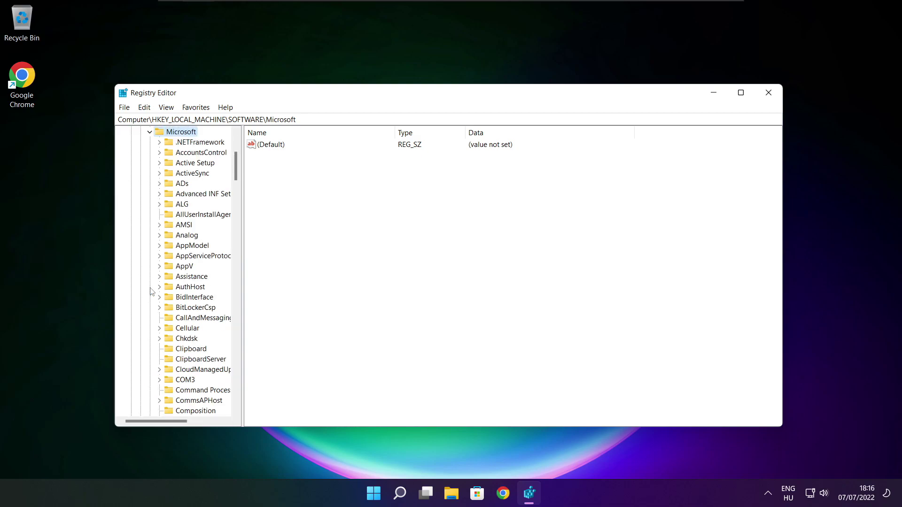
pyautogui.scroll(-20, 185, 280)
pyautogui.scroll(-18, 185, 281)
pyautogui.scroll(-1, 184, 281)
pyautogui.scroll(1, 185, 265)
# - Expand PolicyManager and its default key to list the policy subkeys
pyautogui.click(188, 267)
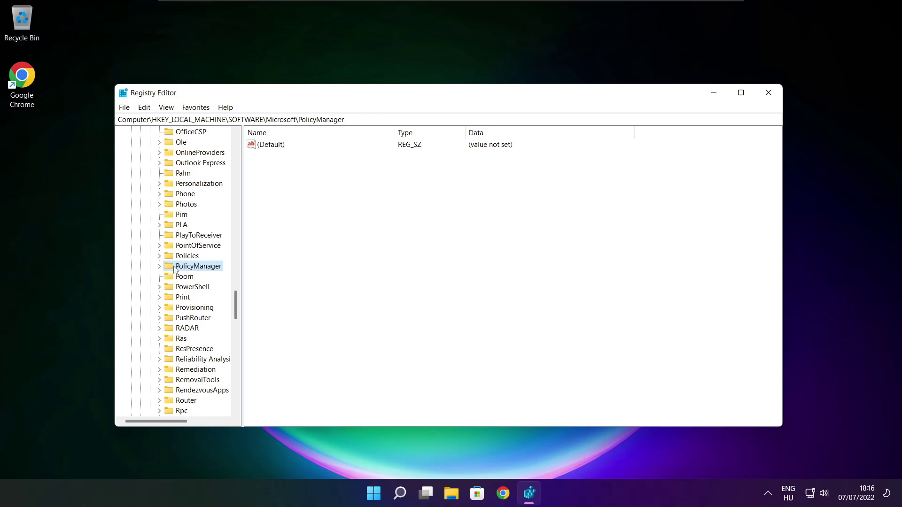
pyautogui.click(159, 267)
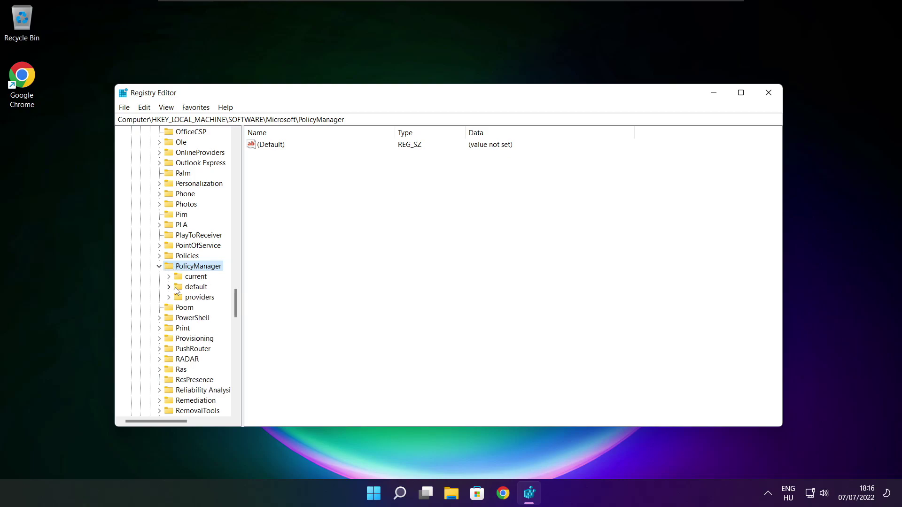
pyautogui.click(196, 290)
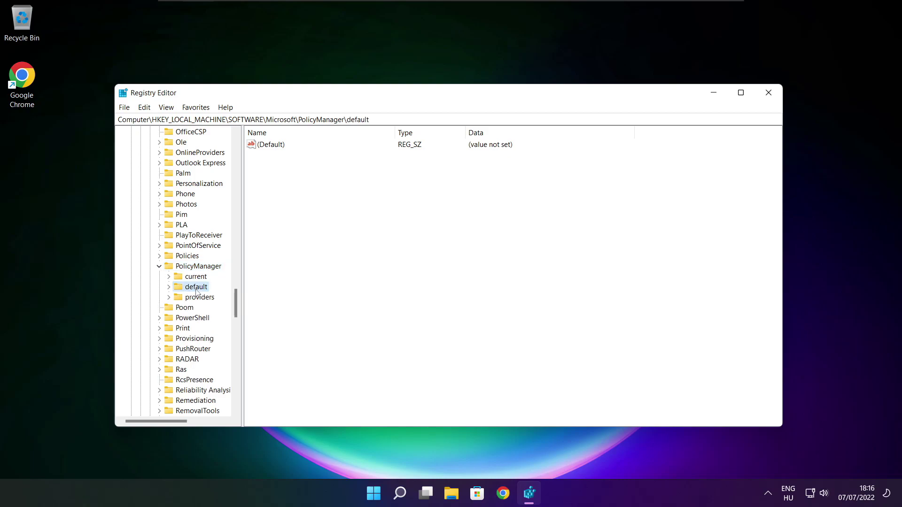
pyautogui.click(169, 287)
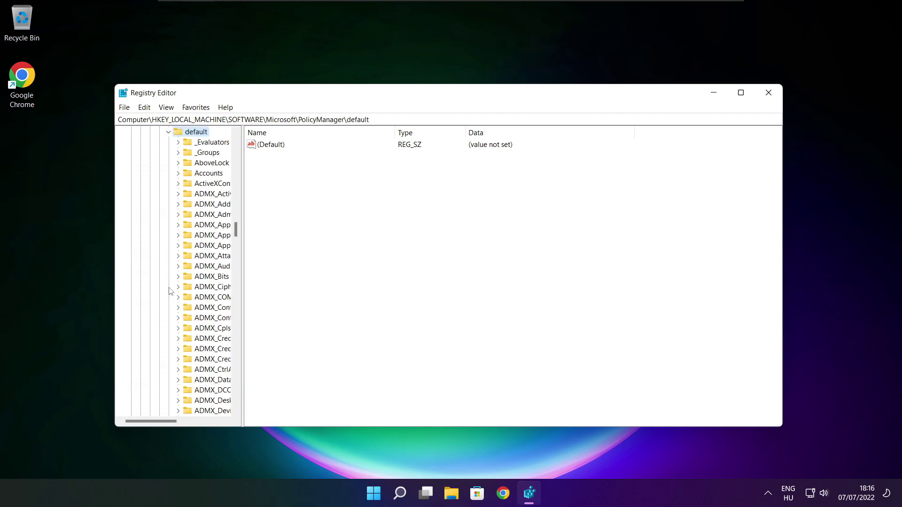
pyautogui.scroll(-7, 209, 209)
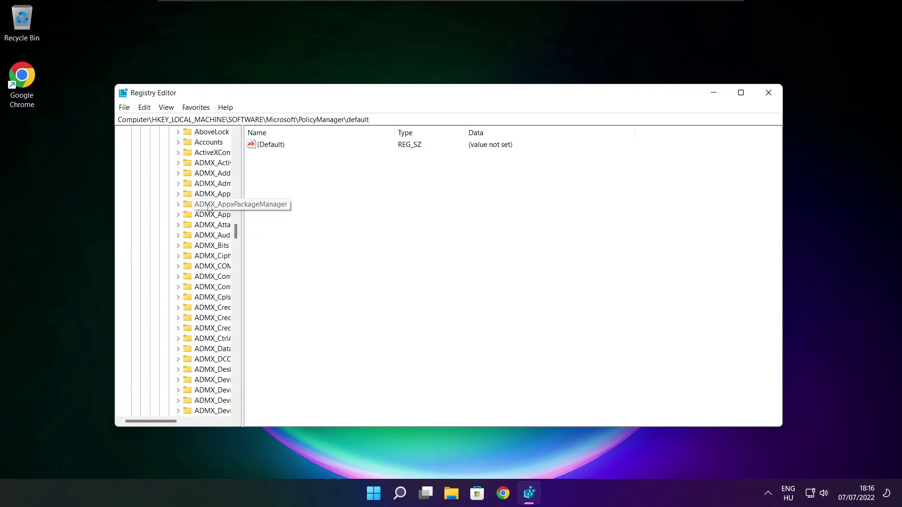
pyautogui.scroll(-20, 208, 209)
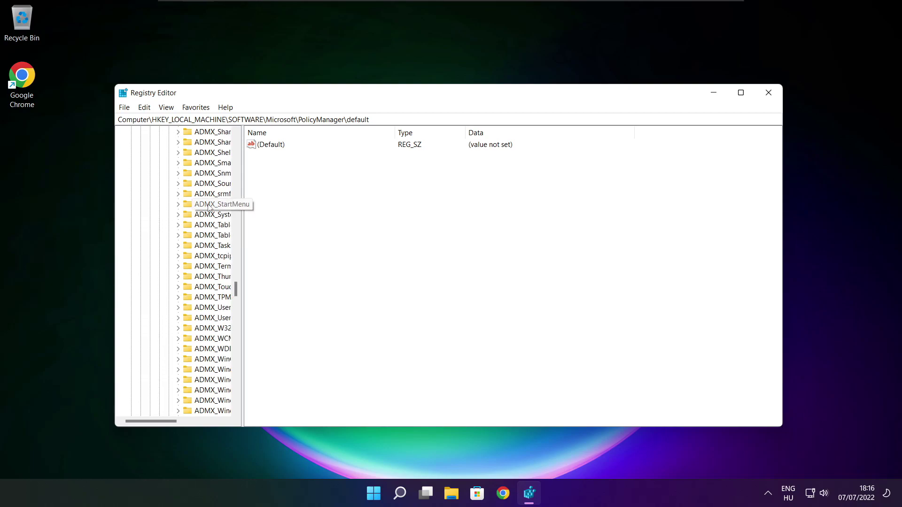
pyautogui.scroll(-3, 208, 209)
pyautogui.moveTo(242, 207); pyautogui.dragTo(298, 205)
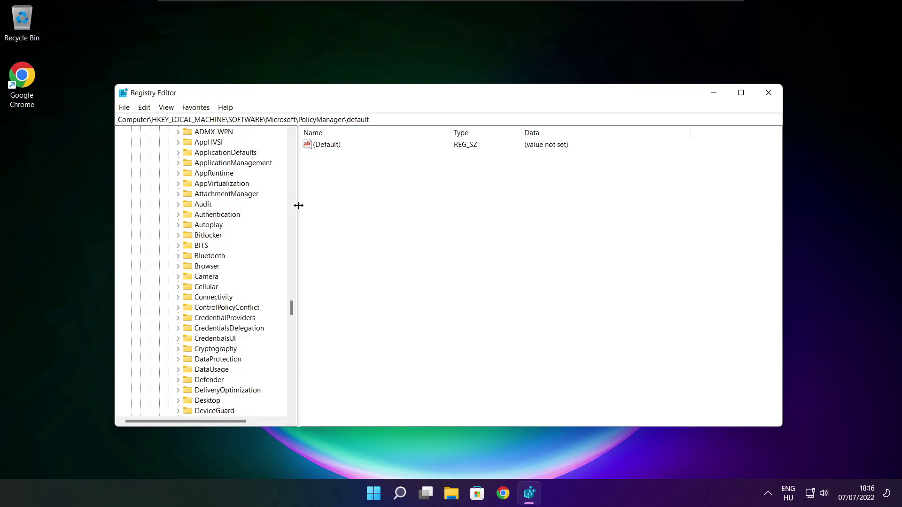
pyautogui.scroll(1, 264, 206)
# - Expand ApplicationManagement, open the AllowGameDVR key, and select its entry named value
pyautogui.click(214, 194)
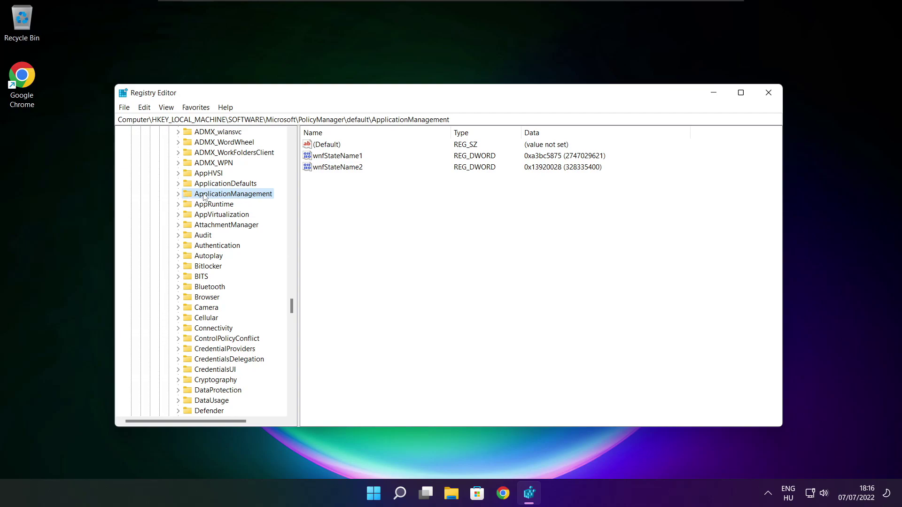
pyautogui.click(179, 194)
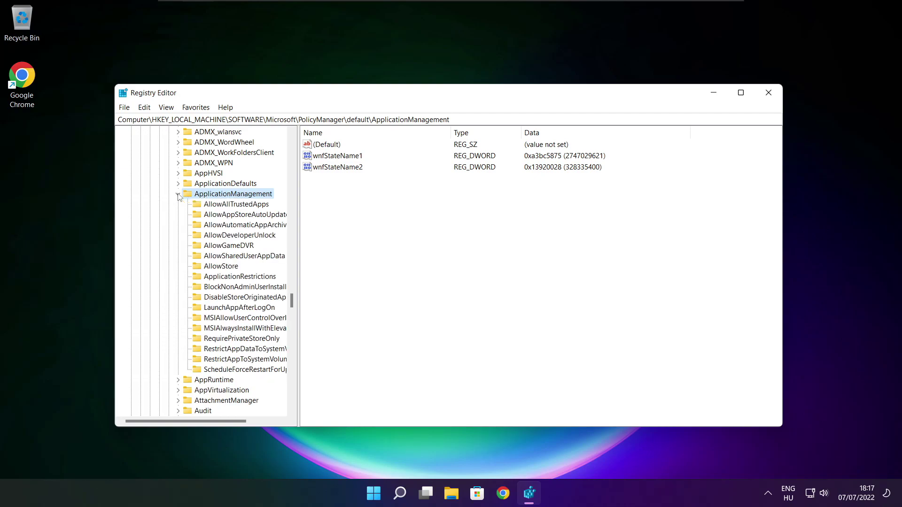
pyautogui.moveTo(299, 237); pyautogui.dragTo(308, 237)
pyautogui.click(232, 247)
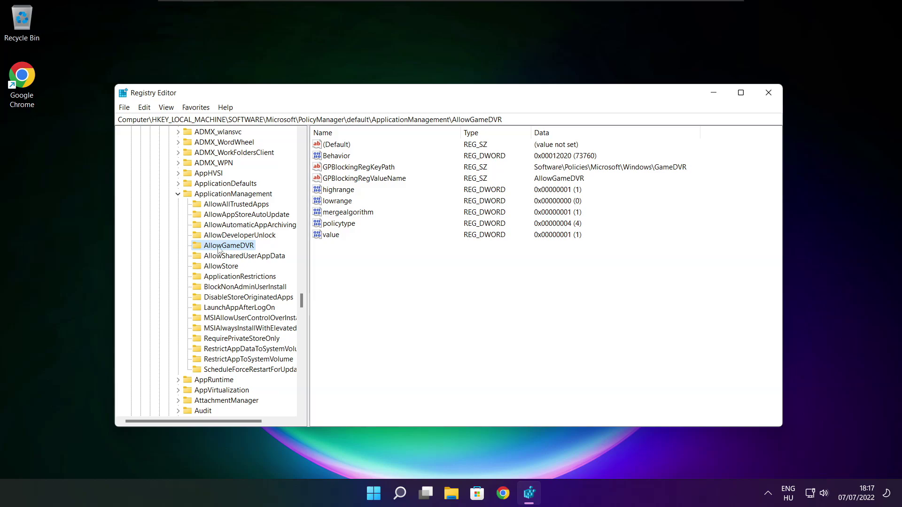
pyautogui.click(329, 236)
# - Save 0 as the data of AllowGameDVR's entry named value, then close Registry Editor
pyautogui.doubleClick(336, 237)
pyautogui.moveTo(253, 154); pyautogui.dragTo(457, 189)
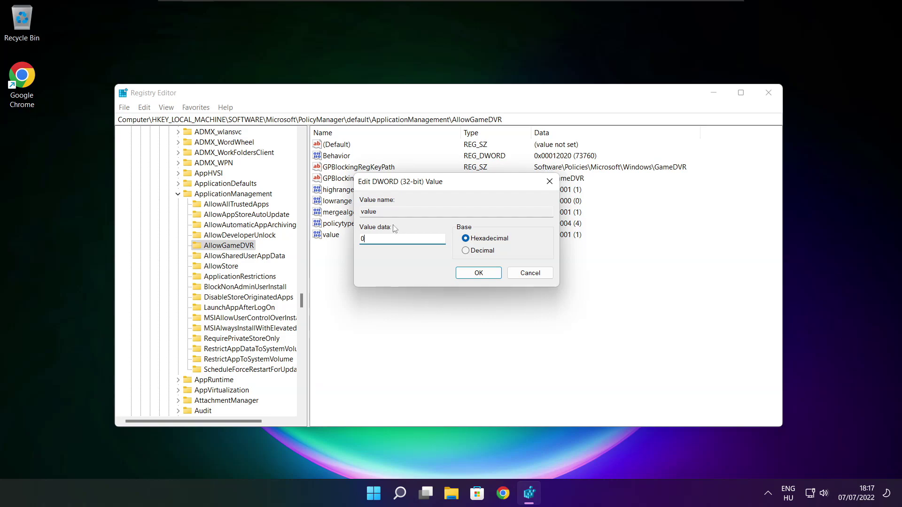
pyautogui.click(477, 276)
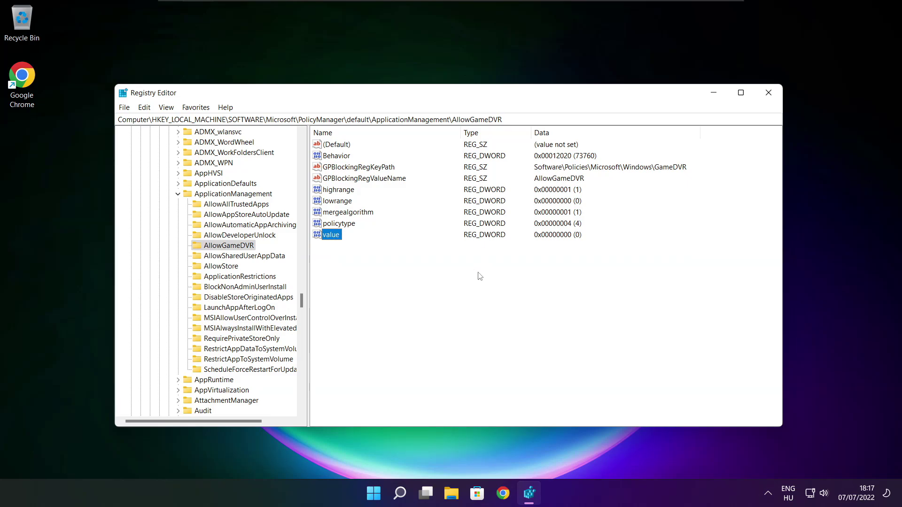
pyautogui.click(770, 95)
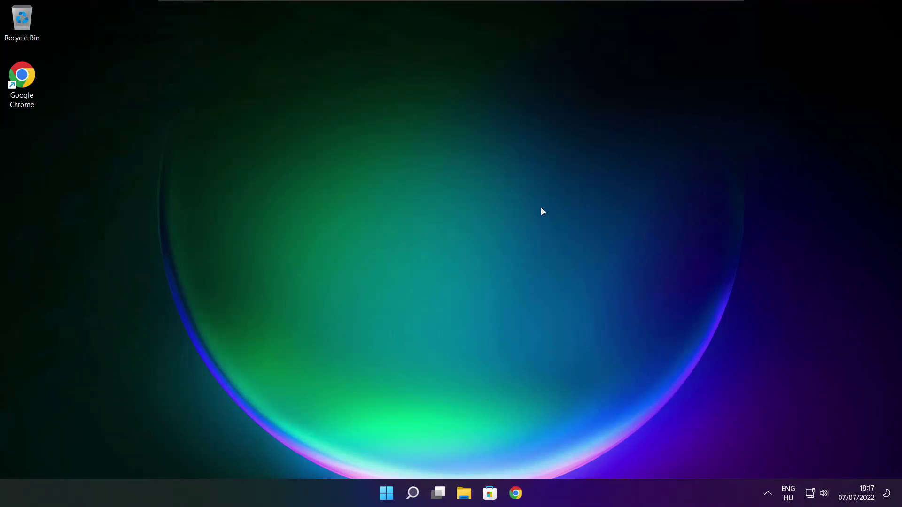
# - Return to Chrome's DirectX page and download the End-User Runtime Web Installer, dxwebsetup.exe
pyautogui.click(516, 494)
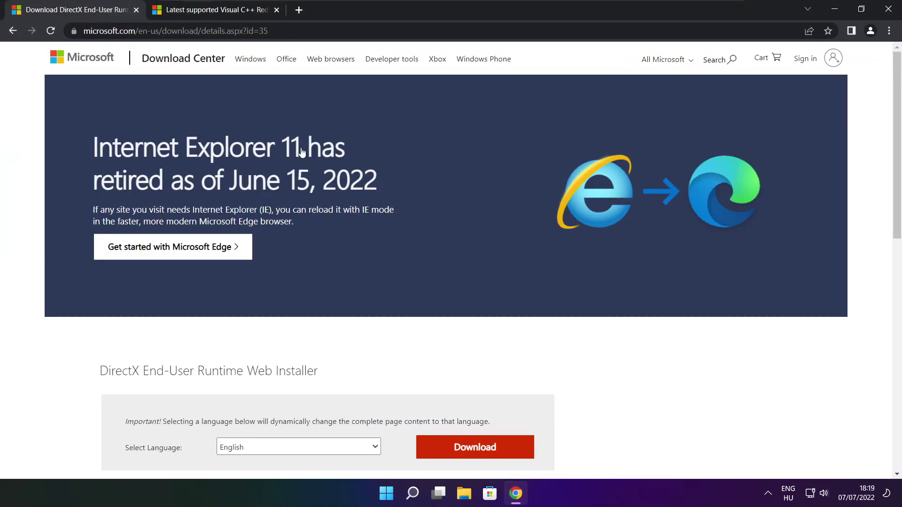
pyautogui.click(268, 30)
pyautogui.moveTo(268, 31)
pyautogui.mouseDown()
pyautogui.moveTo(84, 30)
pyautogui.moveTo(269, 31)
pyautogui.mouseUp()
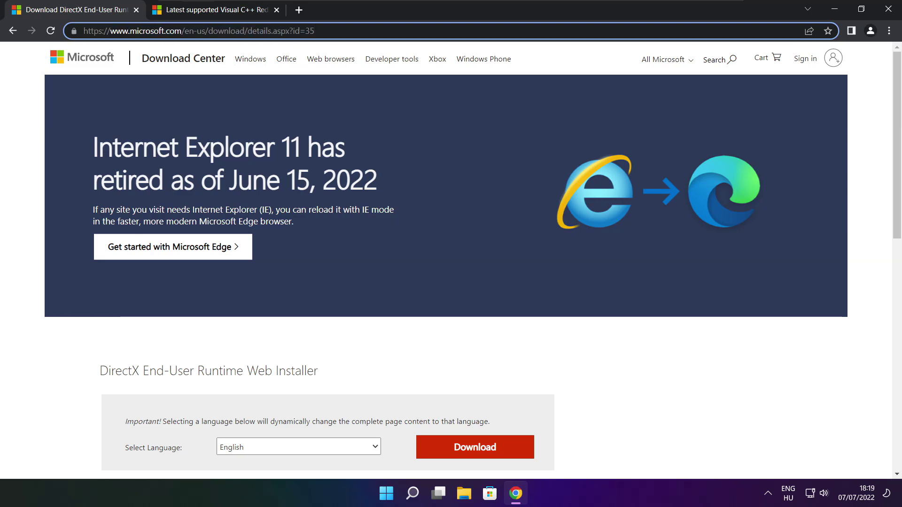
pyautogui.click(324, 340)
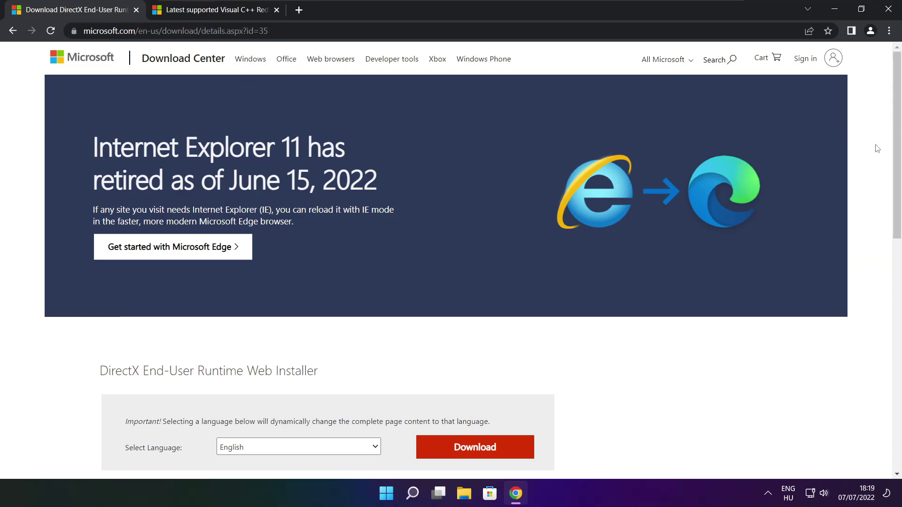
pyautogui.moveTo(896, 133); pyautogui.dragTo(897, 209)
pyautogui.moveTo(332, 197); pyautogui.dragTo(194, 193)
pyautogui.click(384, 199)
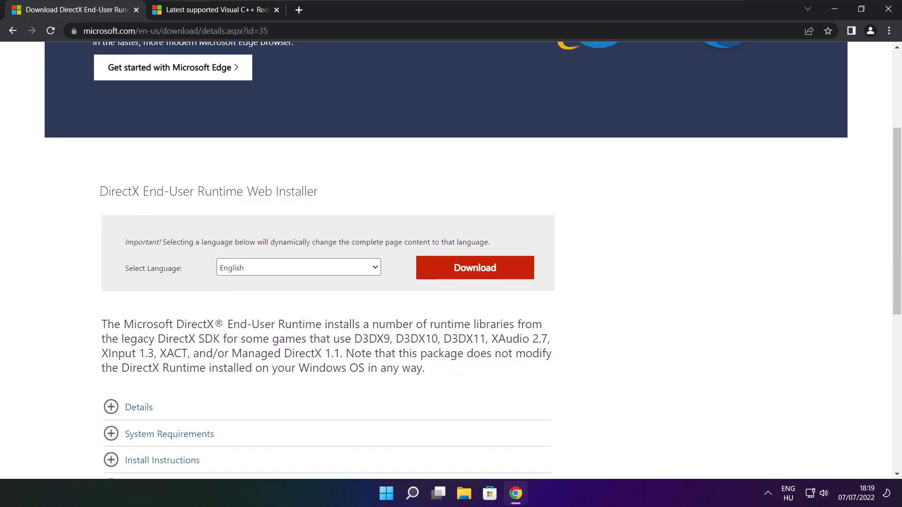
pyautogui.click(479, 270)
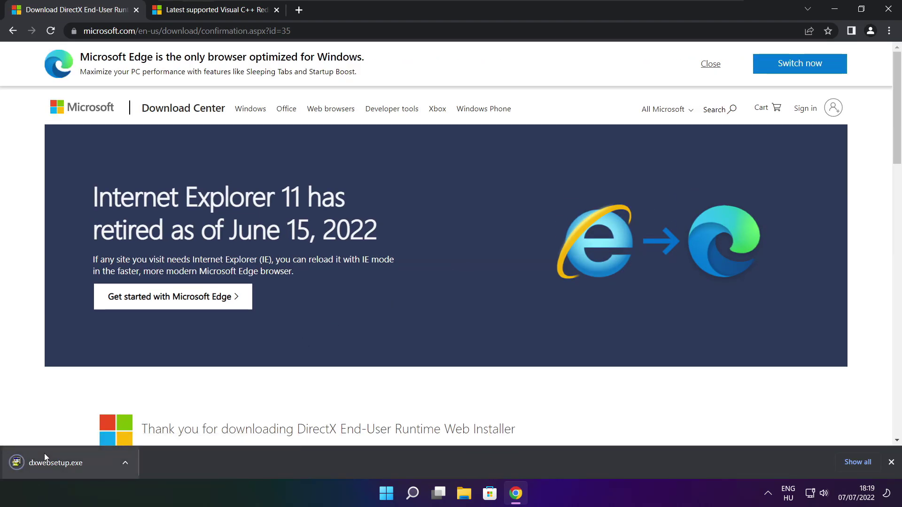
# - Launch dxwebsetup.exe and accept the DirectX licence agreement
pyautogui.click(85, 464)
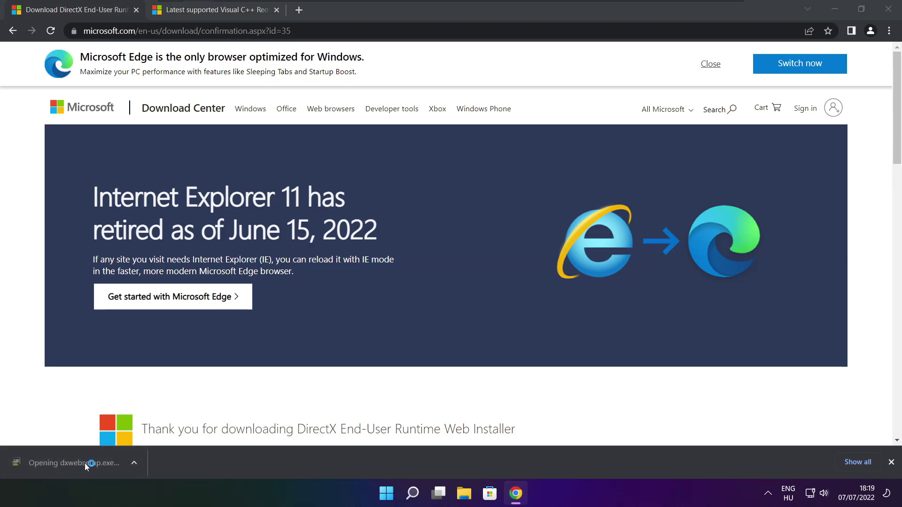
pyautogui.moveTo(190, 73); pyautogui.dragTo(429, 137)
pyautogui.moveTo(578, 223); pyautogui.dragTo(578, 267)
pyautogui.click(439, 294)
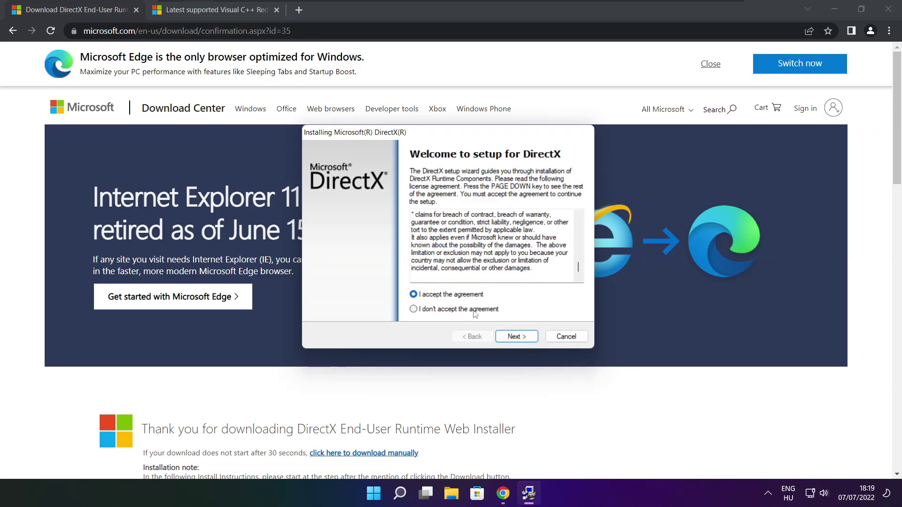
pyautogui.click(520, 337)
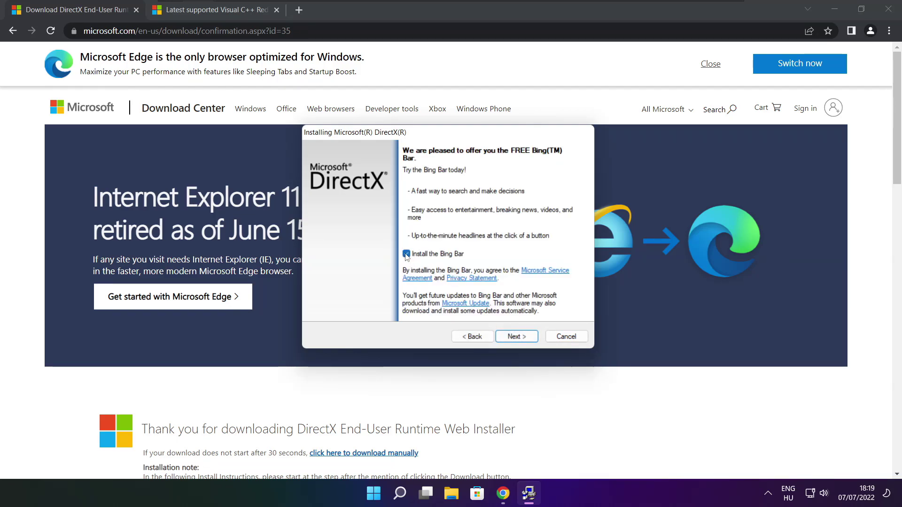
# - Decline the Bing Bar, install the DirectX runtime components, and finish setup
pyautogui.click(407, 254)
pyautogui.click(516, 337)
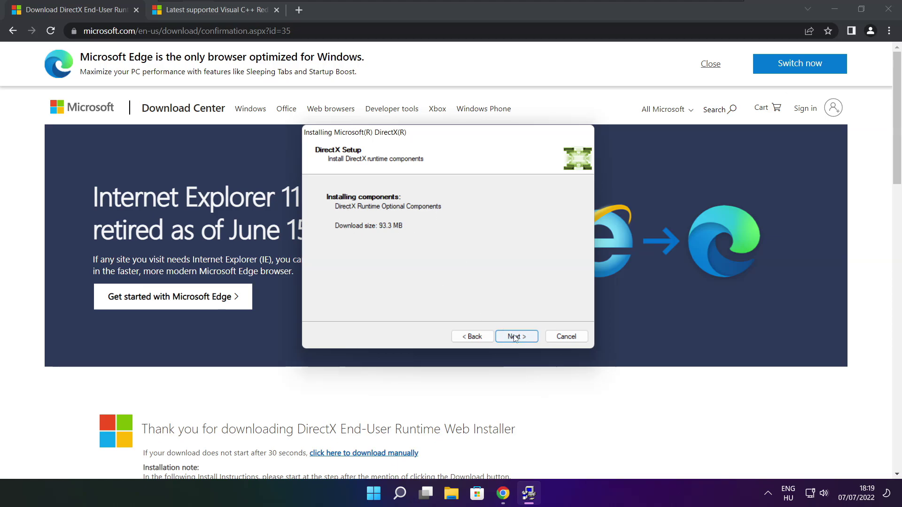
pyautogui.click(517, 338)
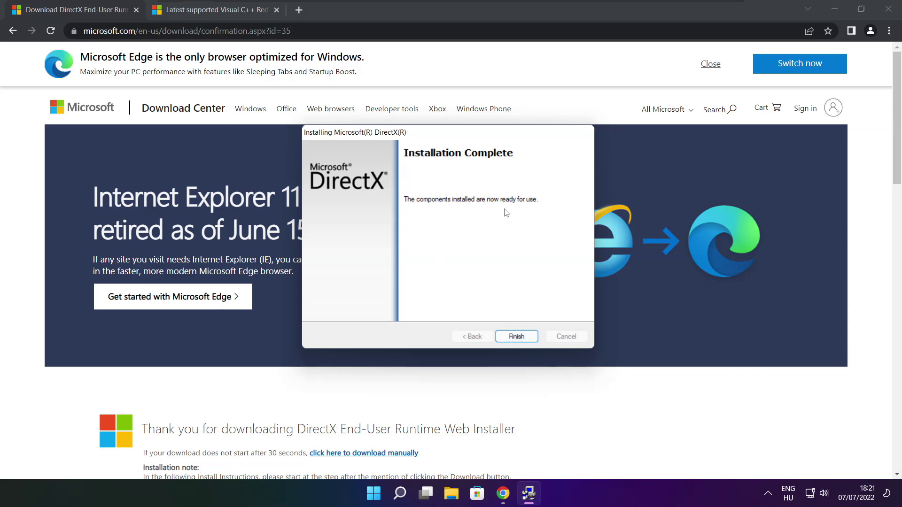
pyautogui.click(517, 336)
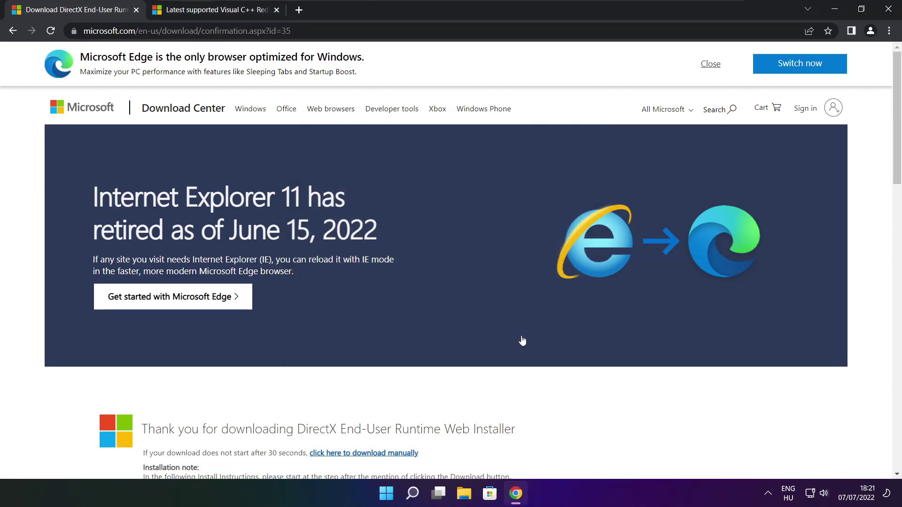